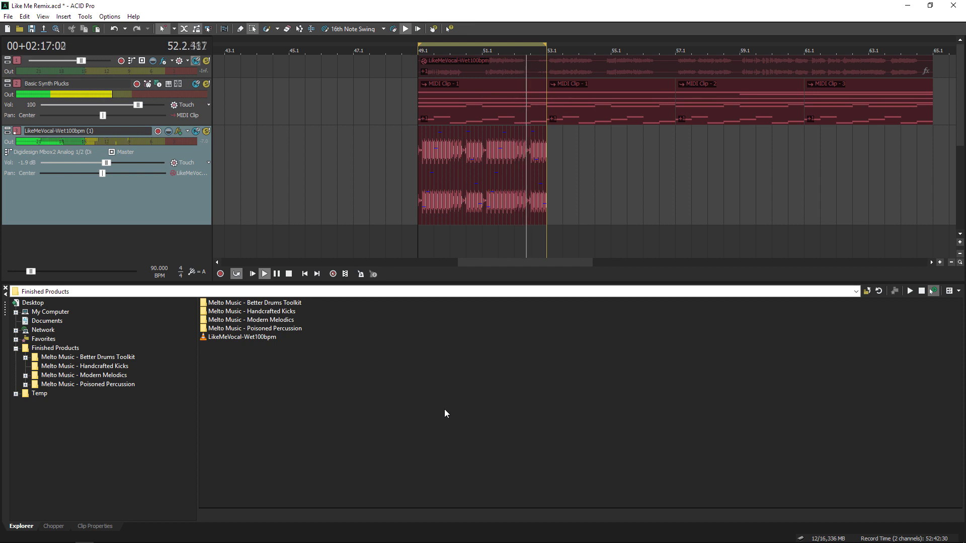
Stop playback and open the Better Drums - Drum Loops folder inside the Melto Music - Better Drums Toolkit.
click(289, 275)
double_click(290, 304)
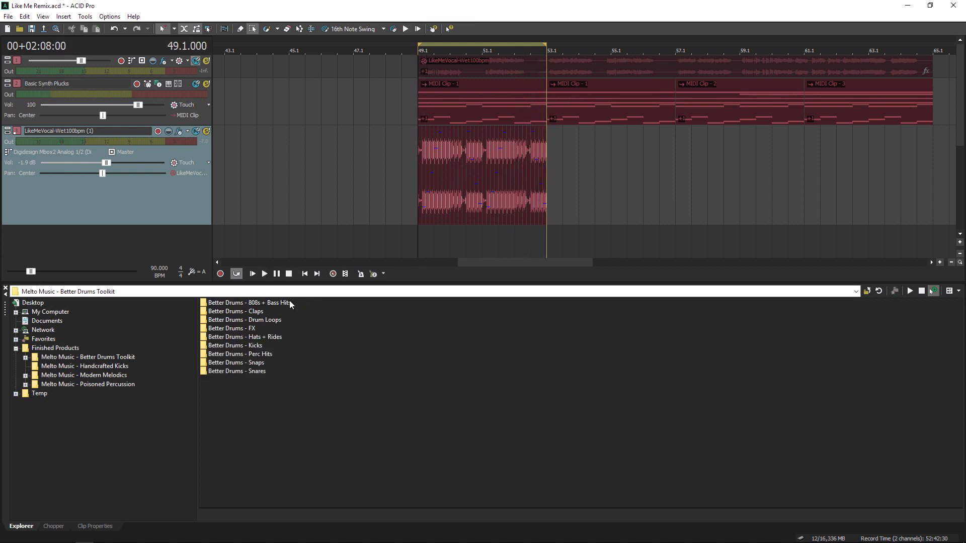
double_click(245, 322)
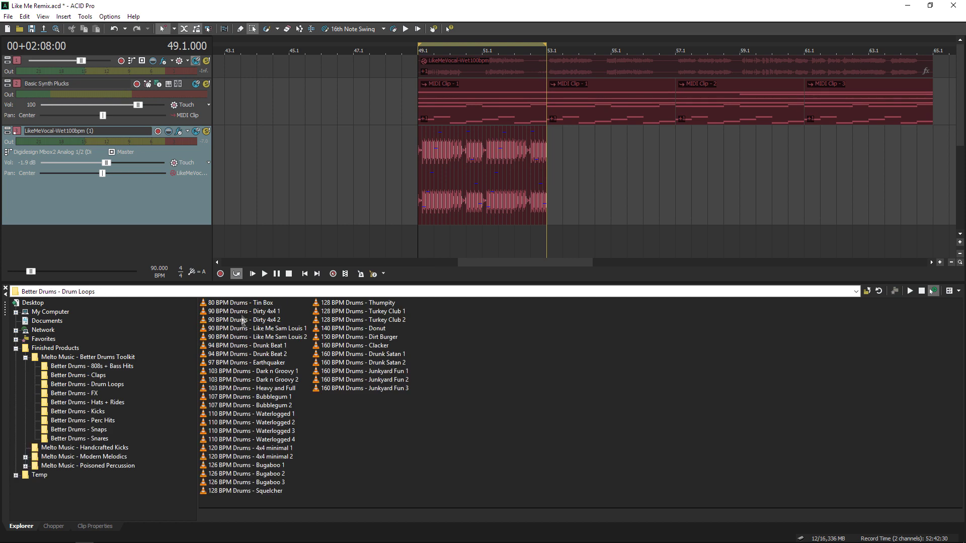
Audition drum loops from 80 BPM Drums - Tin Box to 160 BPM Drums - Junkyard Fun 2 alongside the playing project.
click(247, 304)
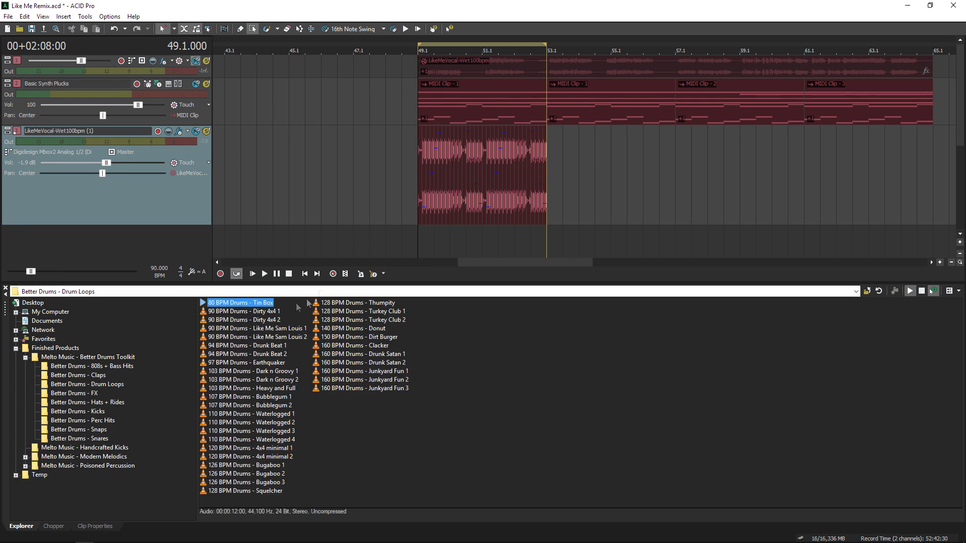
drag(265, 314, 380, 243)
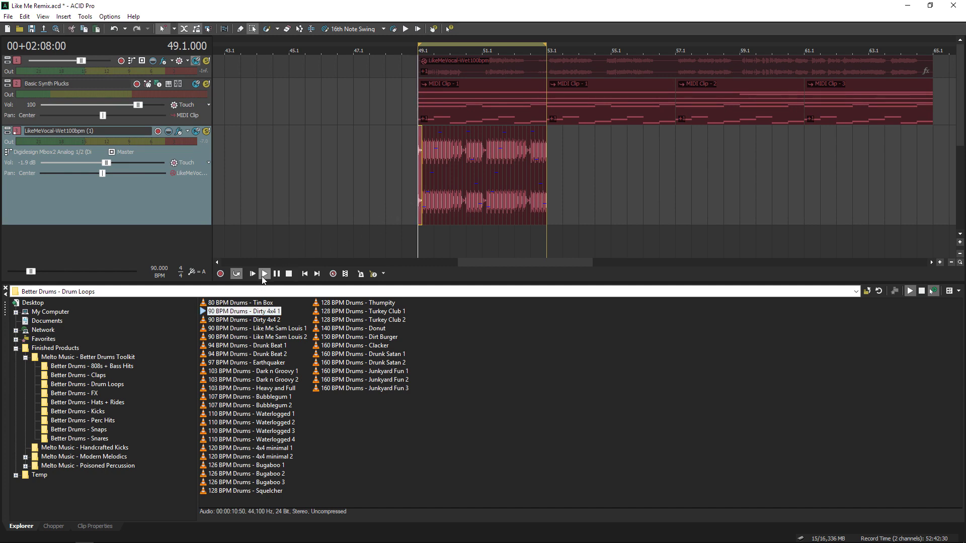
click(264, 274)
click(243, 321)
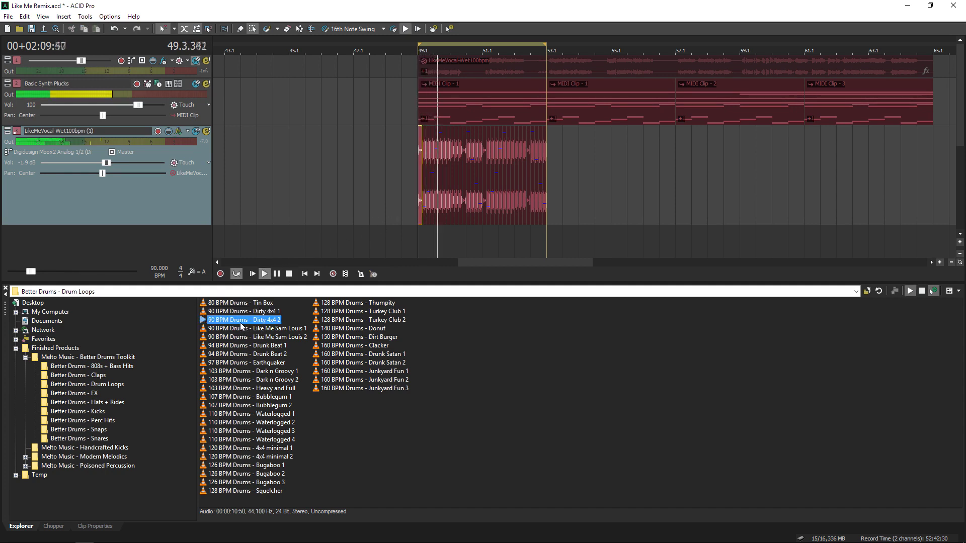
click(280, 338)
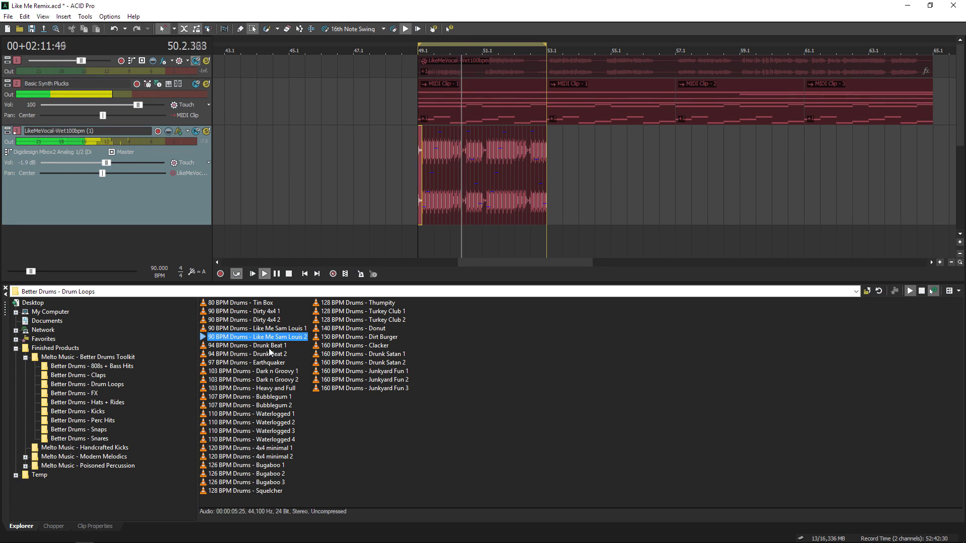
click(270, 348)
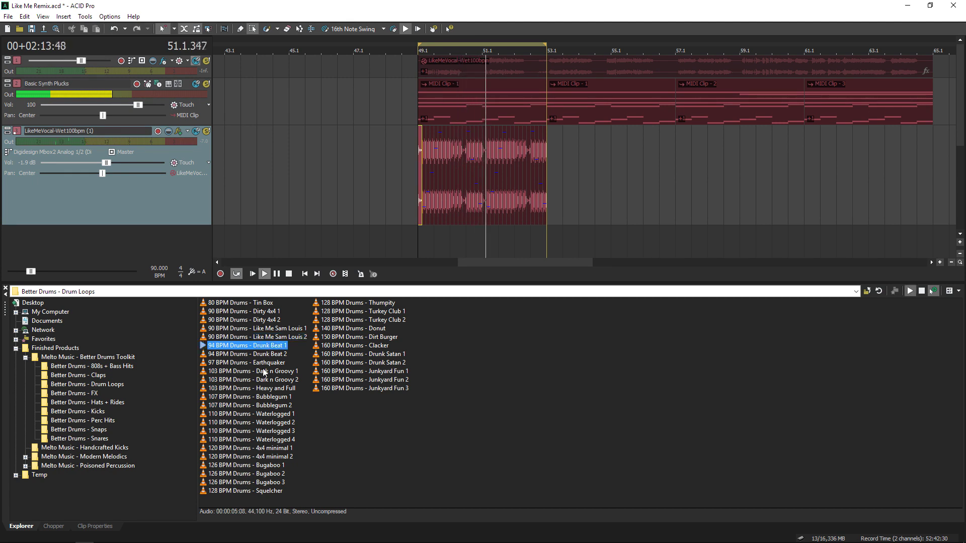
click(258, 363)
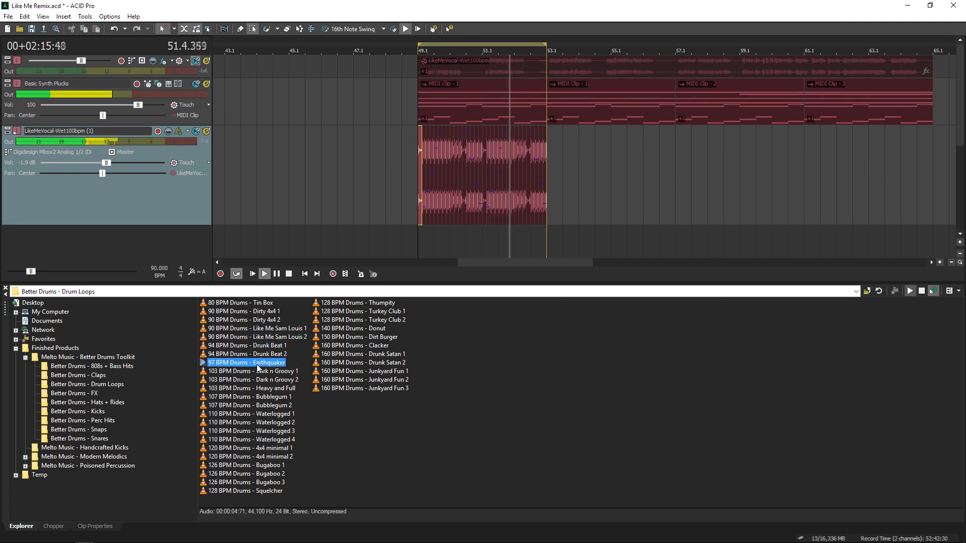
click(352, 327)
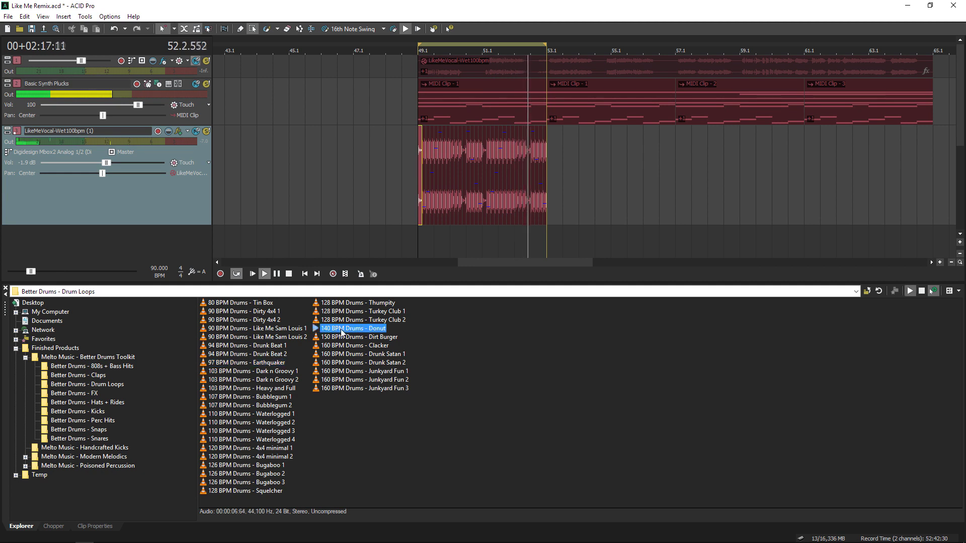
click(347, 355)
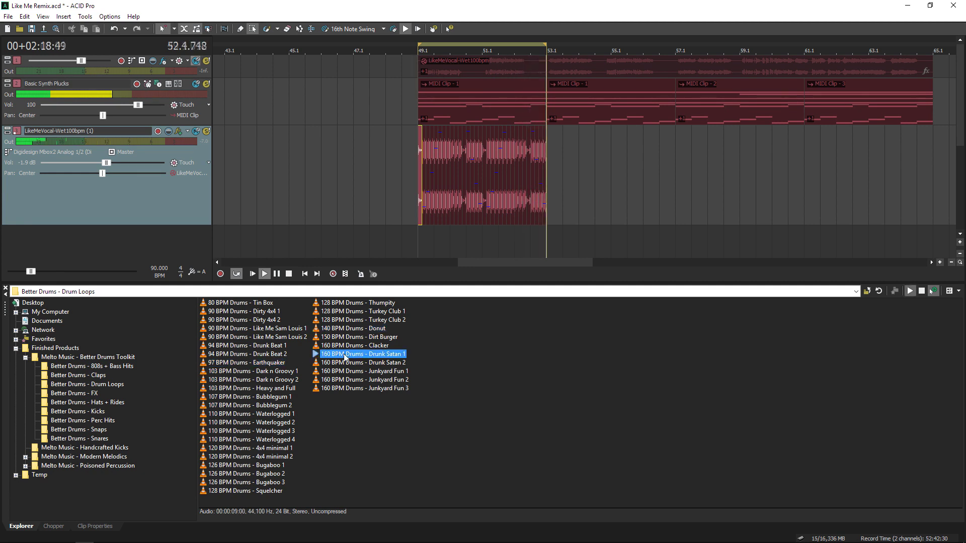
click(365, 374)
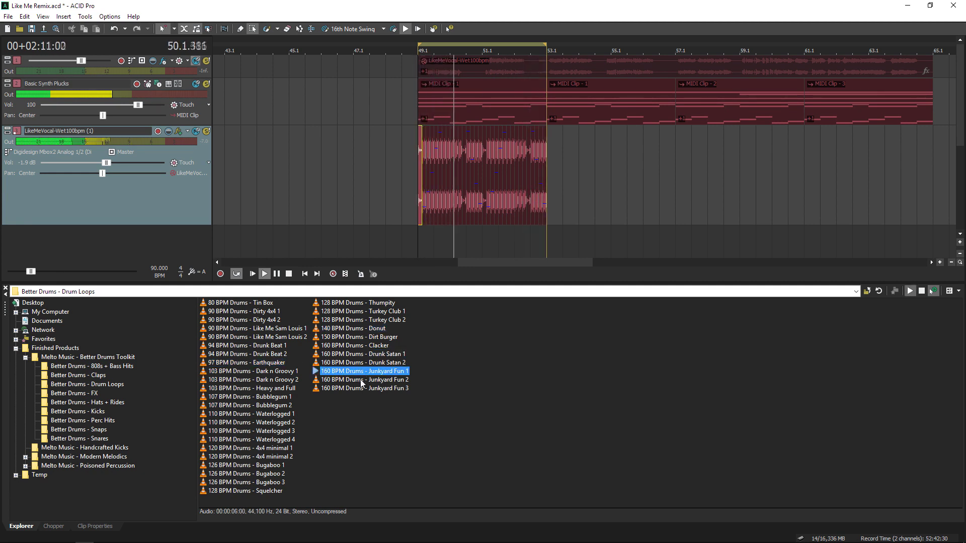
click(361, 380)
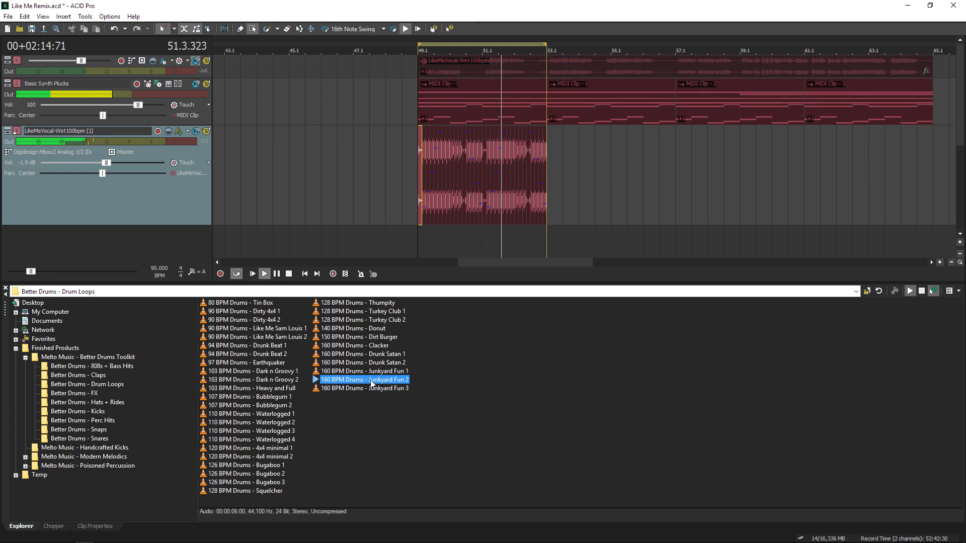
Add 160 BPM Drums - Junkyard Fun 2 as a new track, paint it from 49.1 to 53.1, and play it back in an enlarged track.
drag(372, 384, 930, 194)
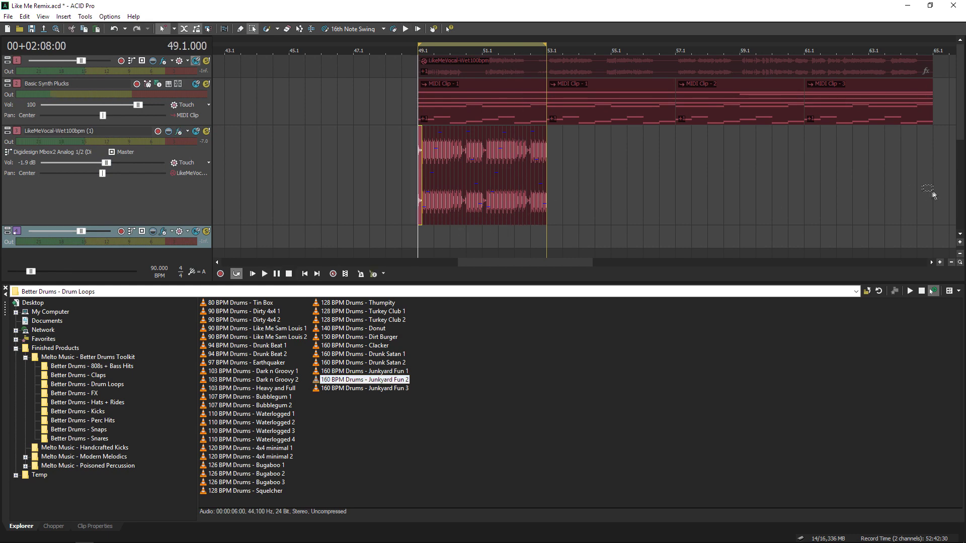
drag(960, 137, 963, 179)
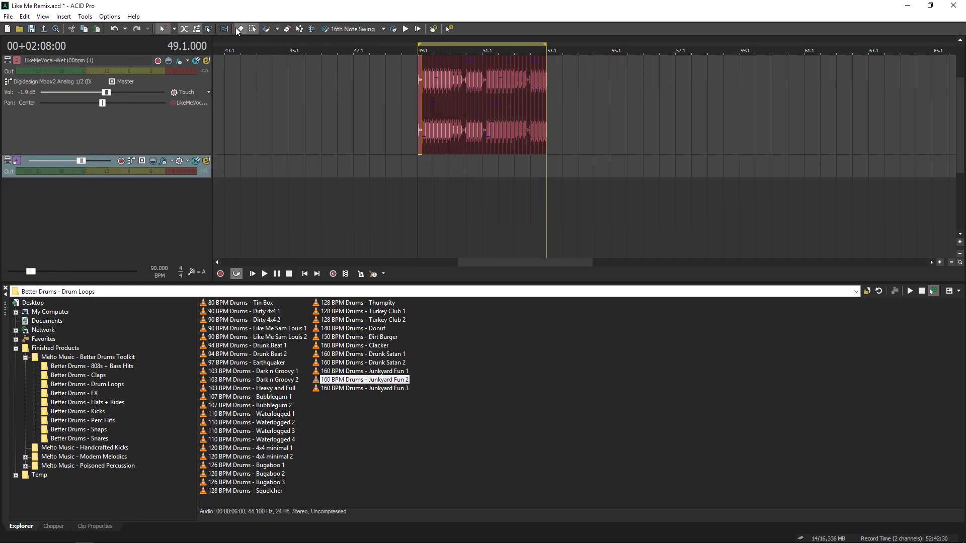
drag(415, 170, 574, 172)
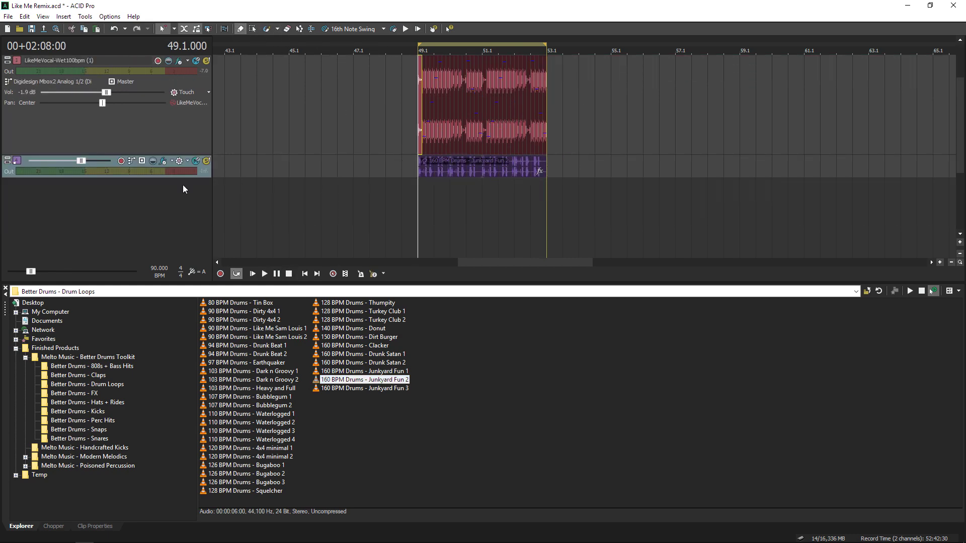
drag(184, 177, 252, 274)
scroll(477, 226, up, 1)
key(space)
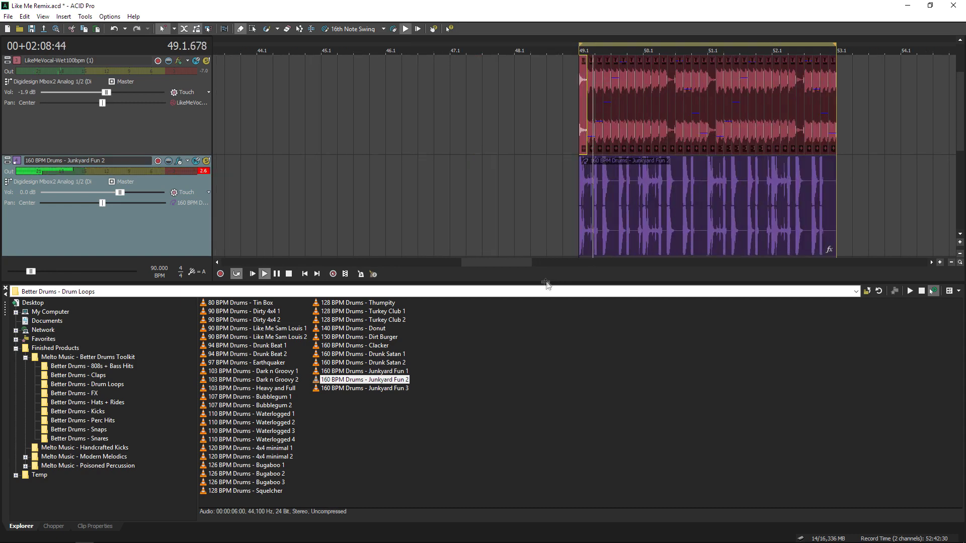
Enlarge the timeline area and lower the Junkyard Fun 2 track's volume to -1.5 dB.
drag(547, 284, 547, 371)
drag(119, 193, 110, 193)
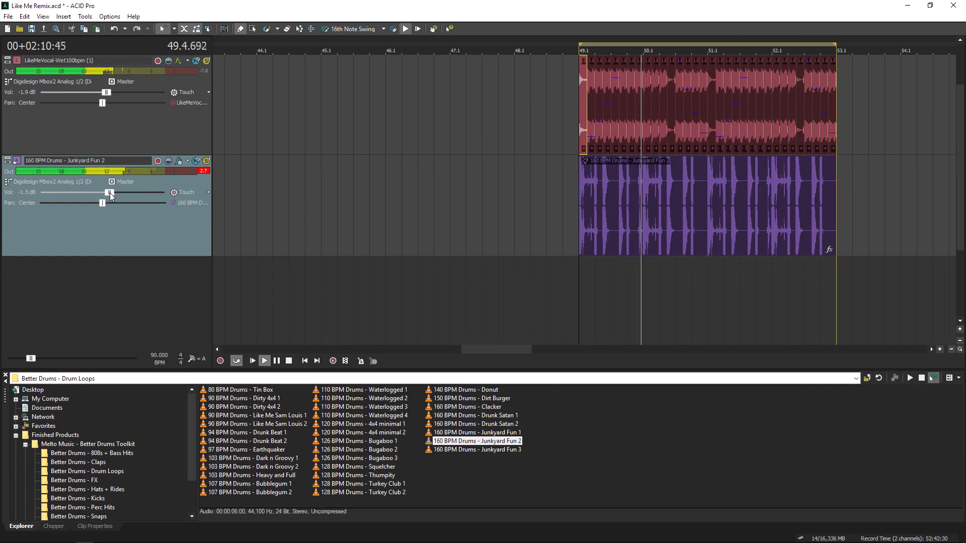
click(840, 198)
scroll(840, 198, up, 1)
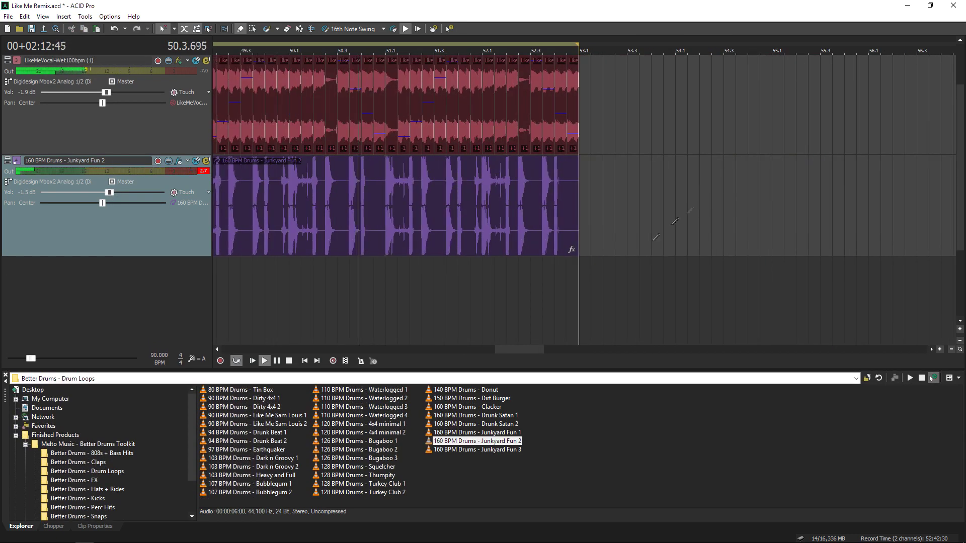
drag(516, 349, 507, 350)
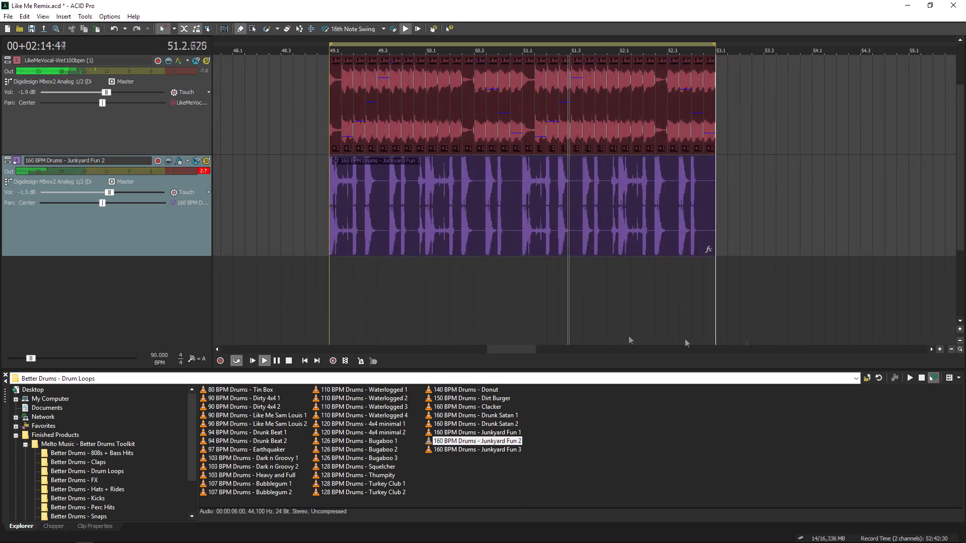
Mute the LikeMeVocal track and erase the drum loop from halfway through beat 49.2 to 49.4.
click(196, 60)
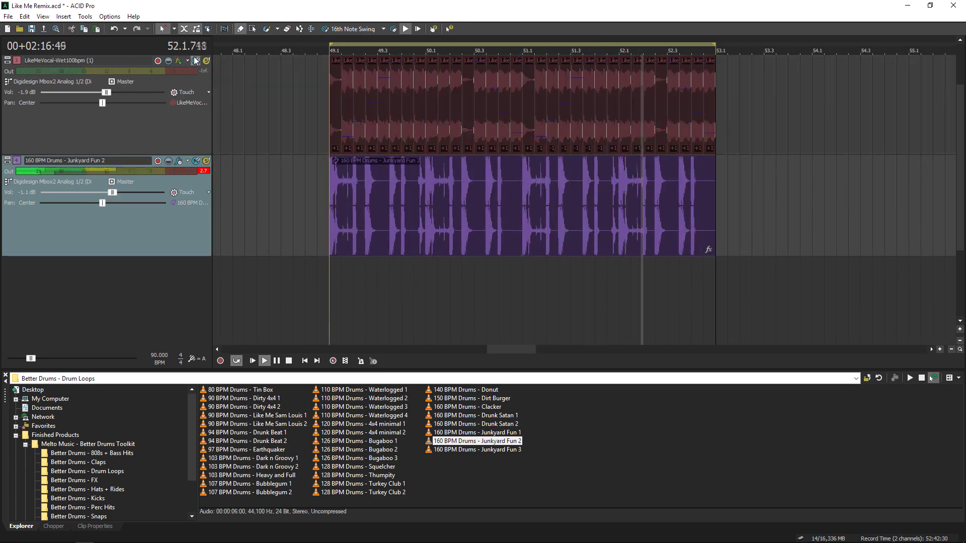
click(362, 201)
scroll(363, 201, up, 1)
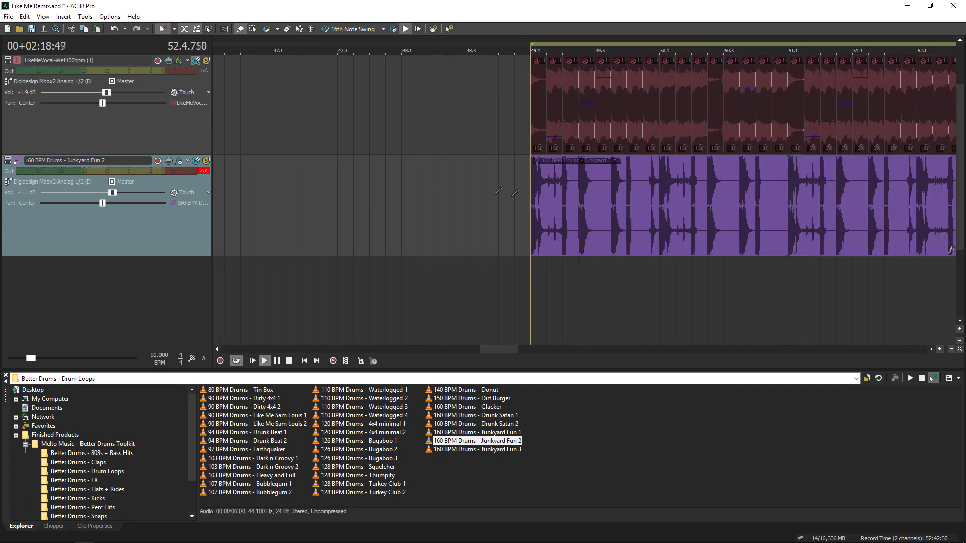
click(526, 201)
key(space)
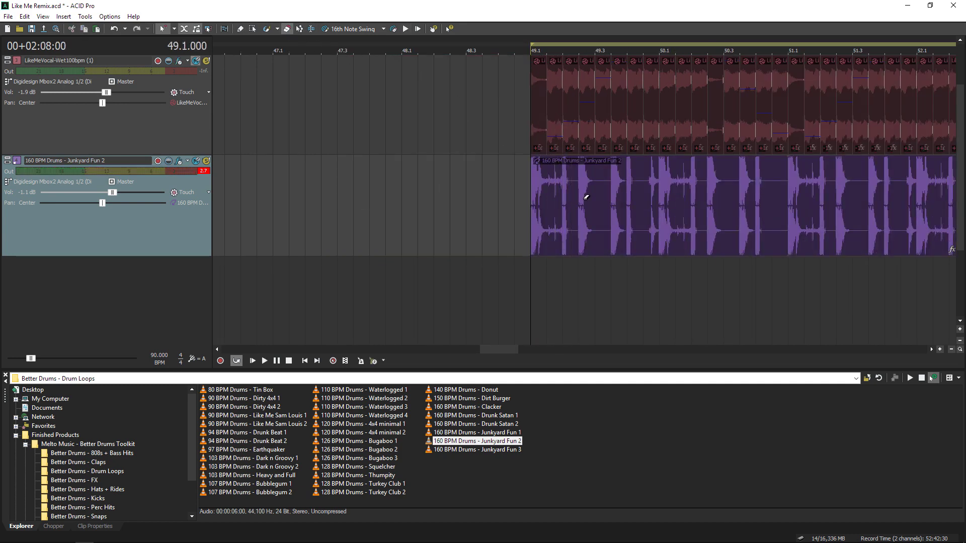
key(space)
drag(584, 203, 624, 200)
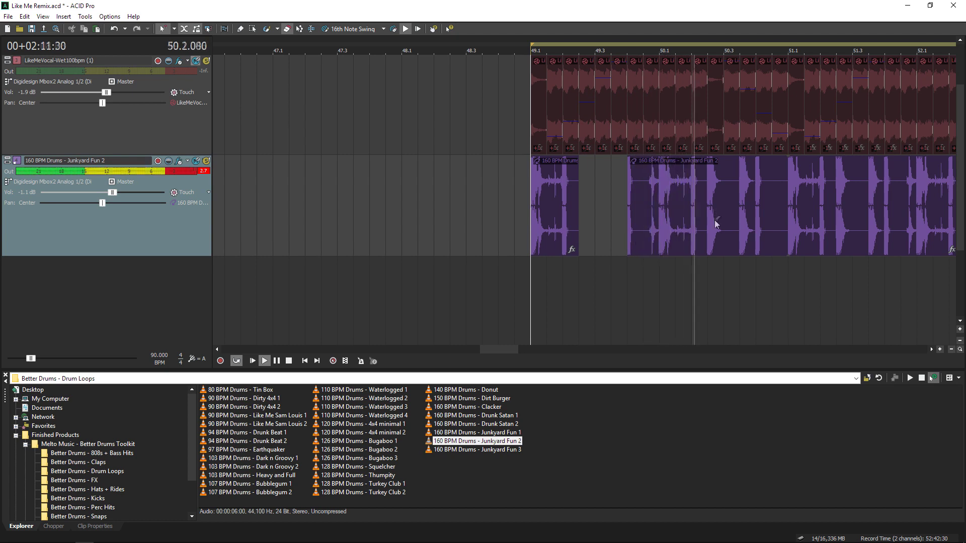
Erase the drum loop from halfway through beat 50.2 to 50.4 and play back the result.
key(space)
drag(707, 217, 757, 220)
key(space)
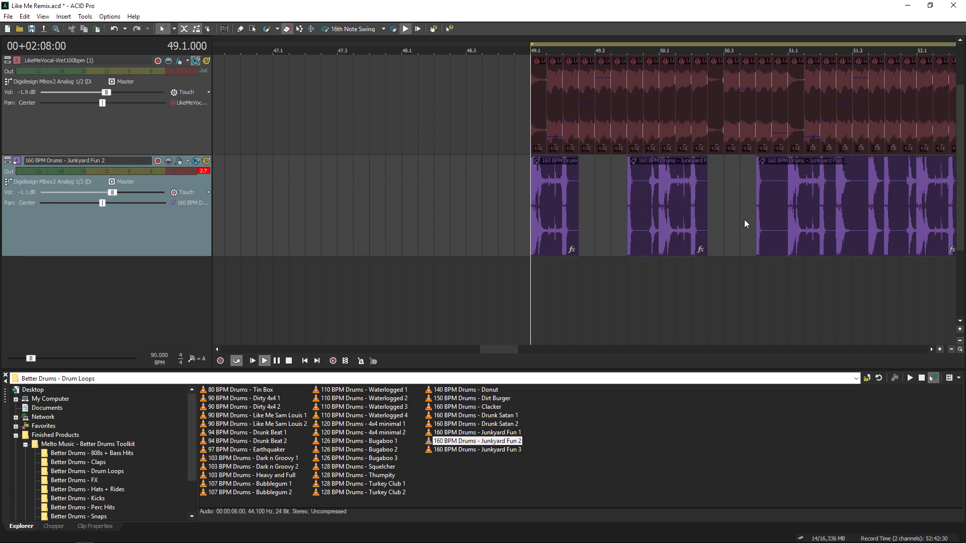
Extend the end of the middle drum event to halfway through beat 50.3 using the Draw tool.
click(239, 30)
key(space)
drag(707, 185, 748, 186)
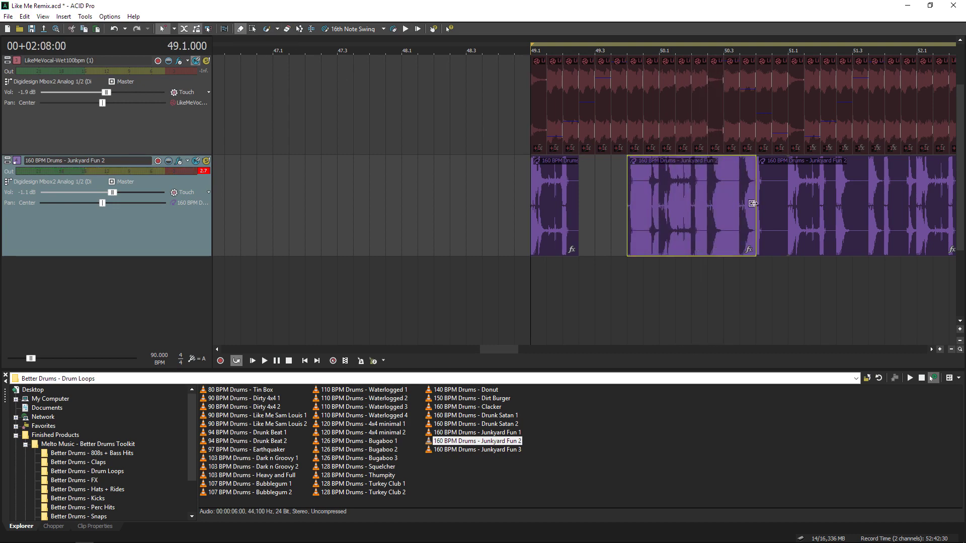
click(746, 204)
scroll(749, 205, up, 1)
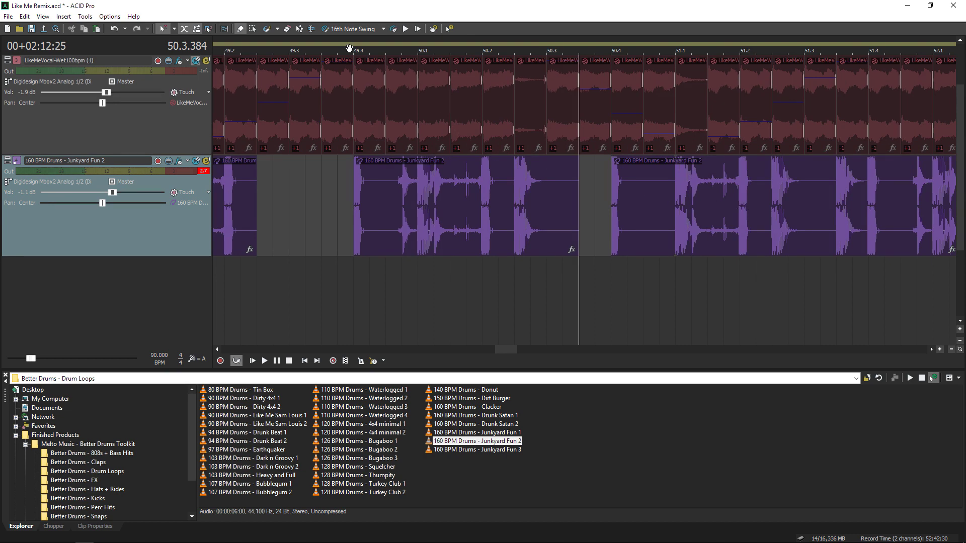
Paint a short drum slice just before beat 50.4 and play the edited passage.
click(594, 204)
click(513, 278)
key(space)
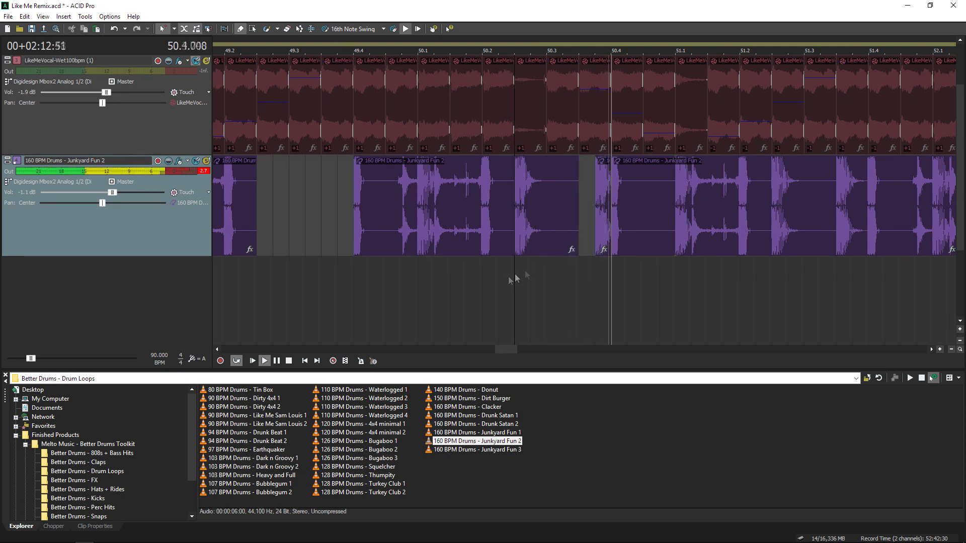
Replace the drums from 51.1 to 53.1 with a copy of the edited first half and play the loop.
scroll(515, 279, down, 5)
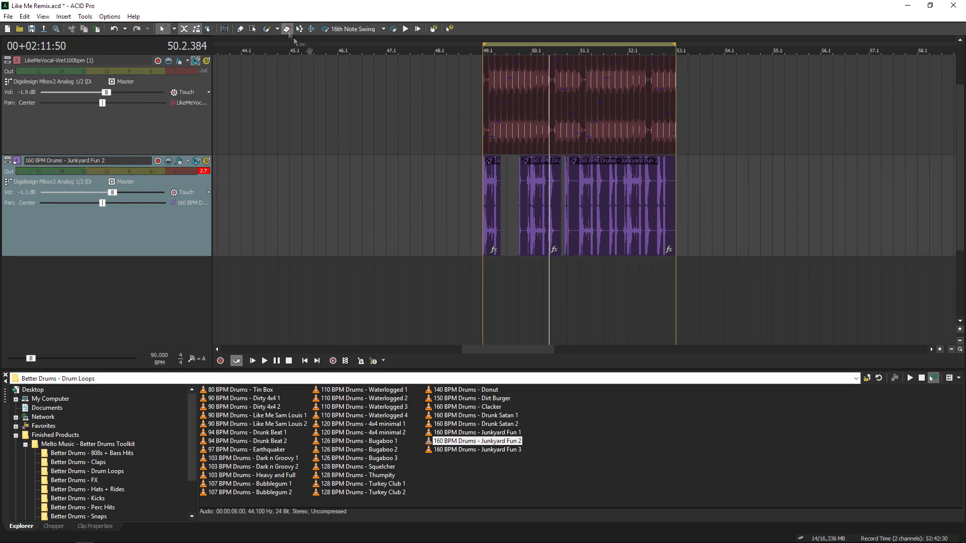
drag(638, 190, 578, 181)
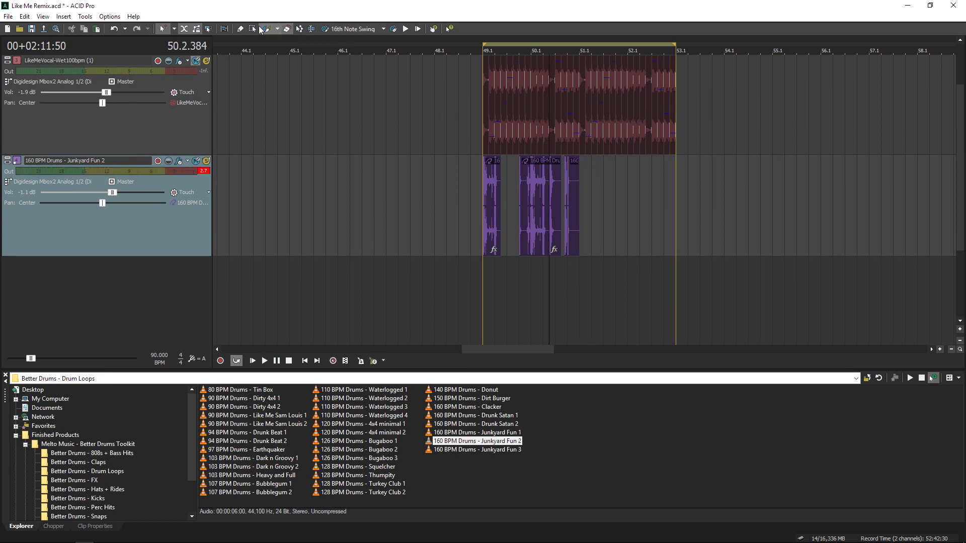
key(ctrl+z)
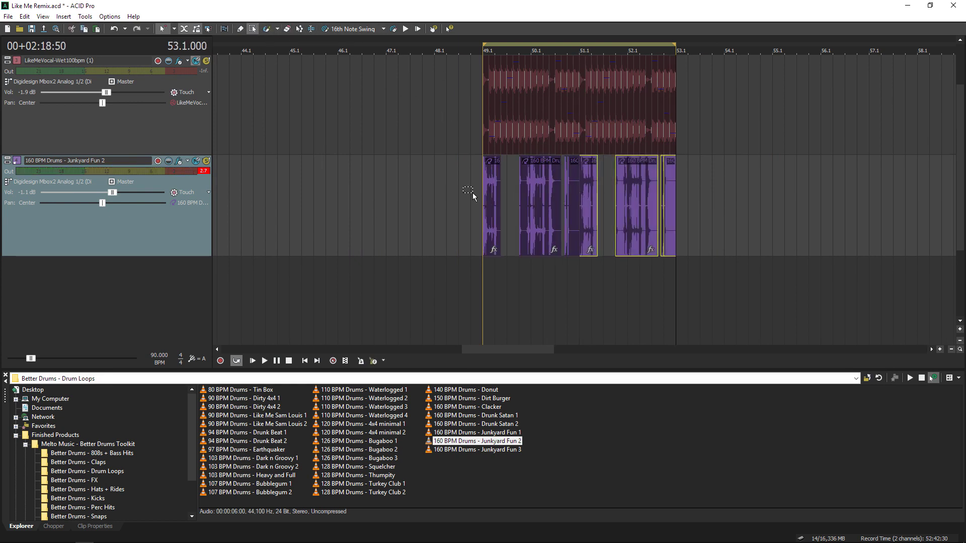
click(478, 185)
key(space)
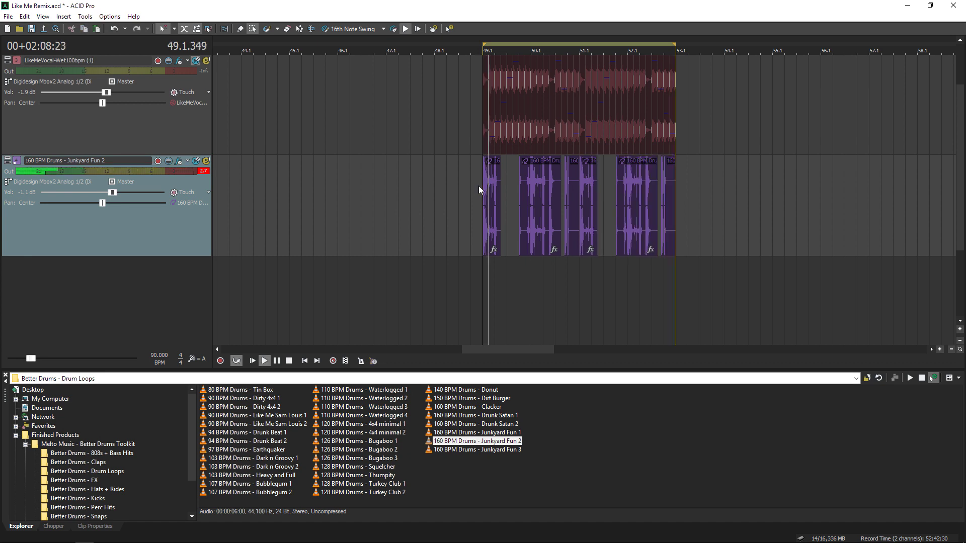
Halt playback, enlarge the file browser and open the Better Drums - Snaps folder.
click(866, 377)
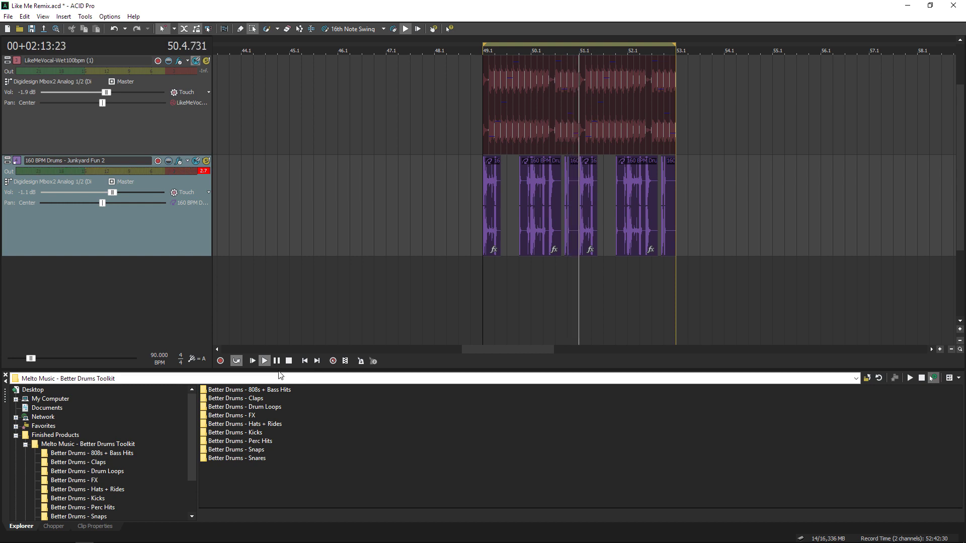
click(276, 361)
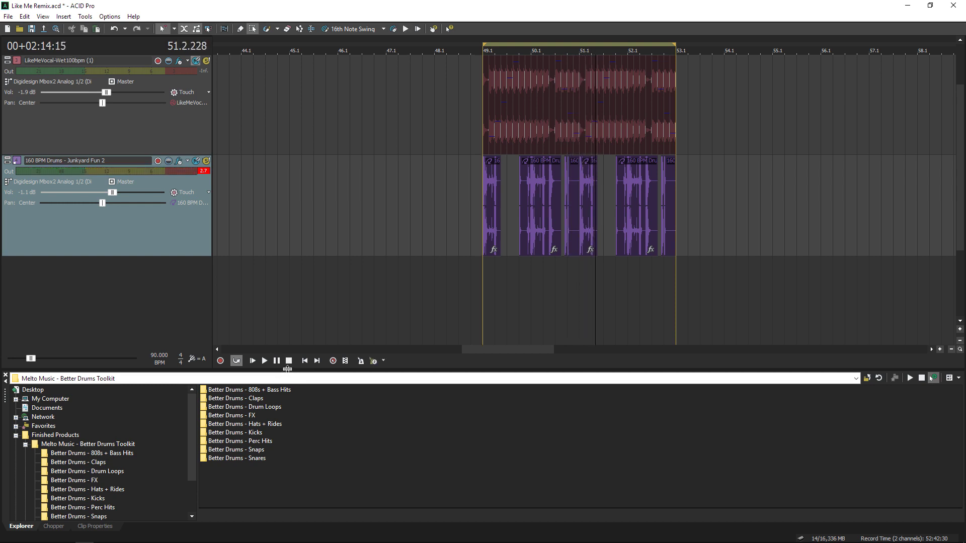
drag(287, 370, 287, 268)
double_click(236, 350)
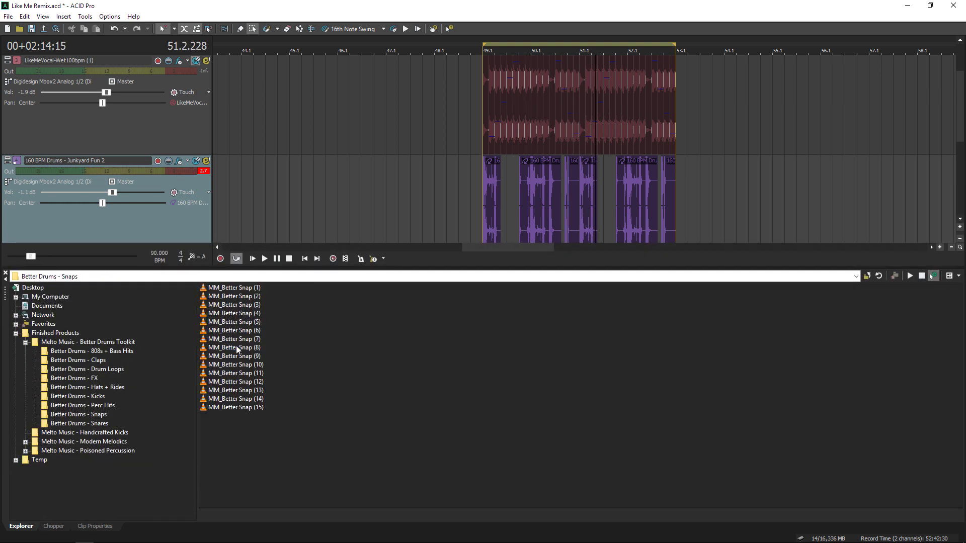
Audition the samples in the Better Drums - Snaps folder and settle on MM_Better Snap (12).
key(Down)
key(Down)
key(Down)
key(Down)
key(Down)
key(Down)
key(Down)
key(Down)
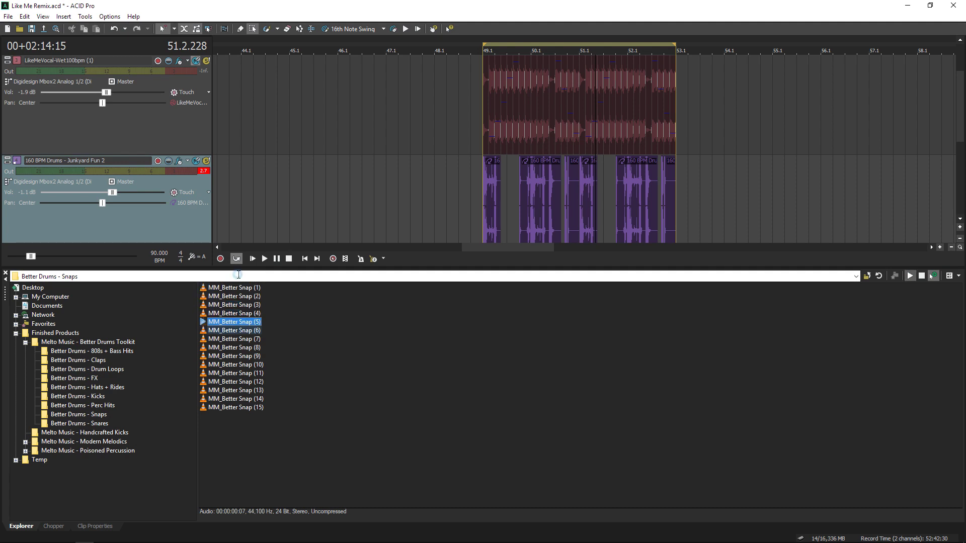
key(Down)
key(Down)
key(Down)
key(Down)
key(Down)
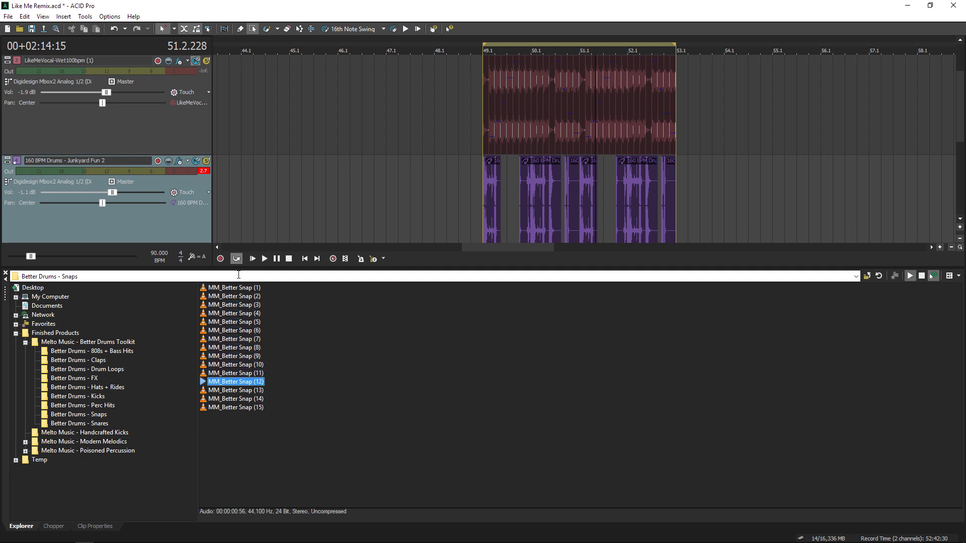
key(Down)
key(Down)
key(Up)
key(Up)
key(Up)
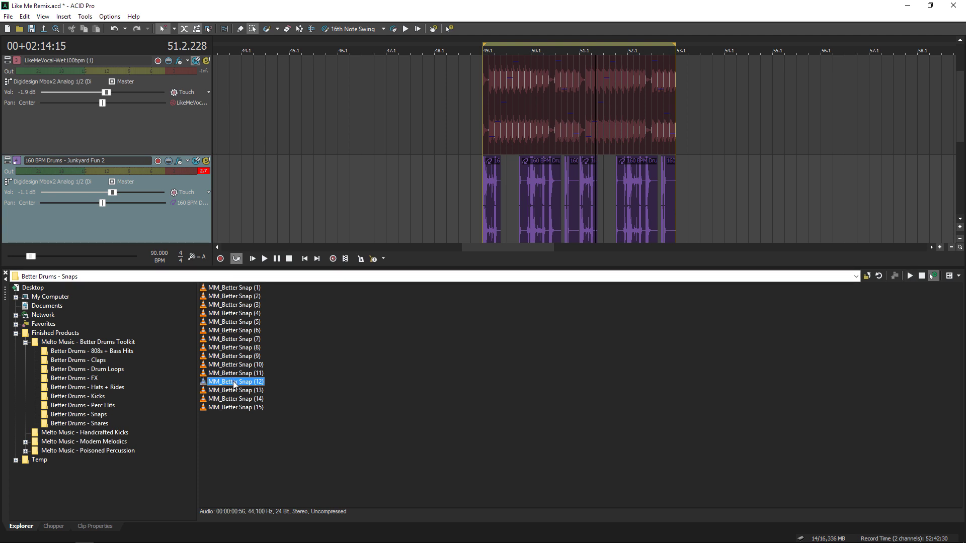
Add MM_Better Snap (12) on a new track and paint one snap event from 49.2 to 49.4.
drag(234, 385, 256, 93)
click(509, 168)
scroll(513, 170, up, 2)
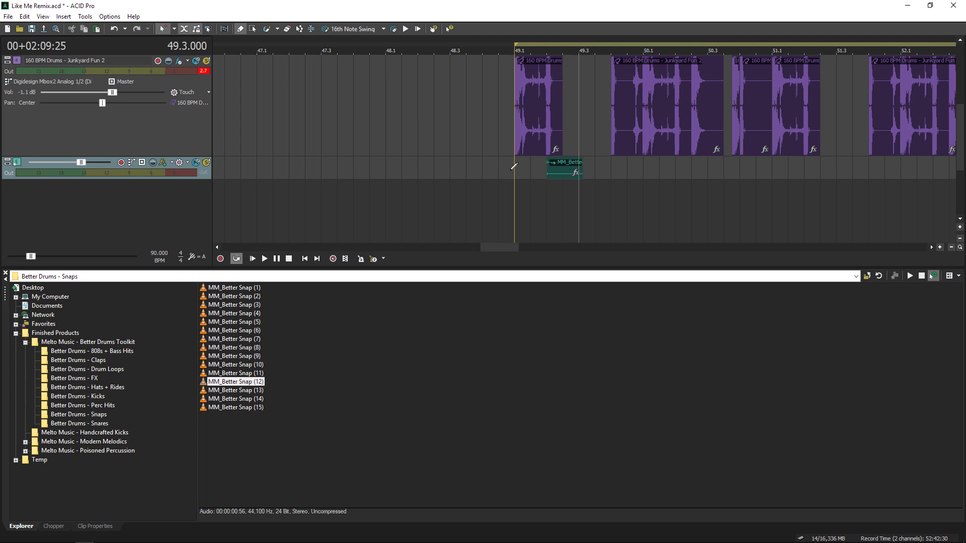
key(space)
drag(581, 171, 611, 170)
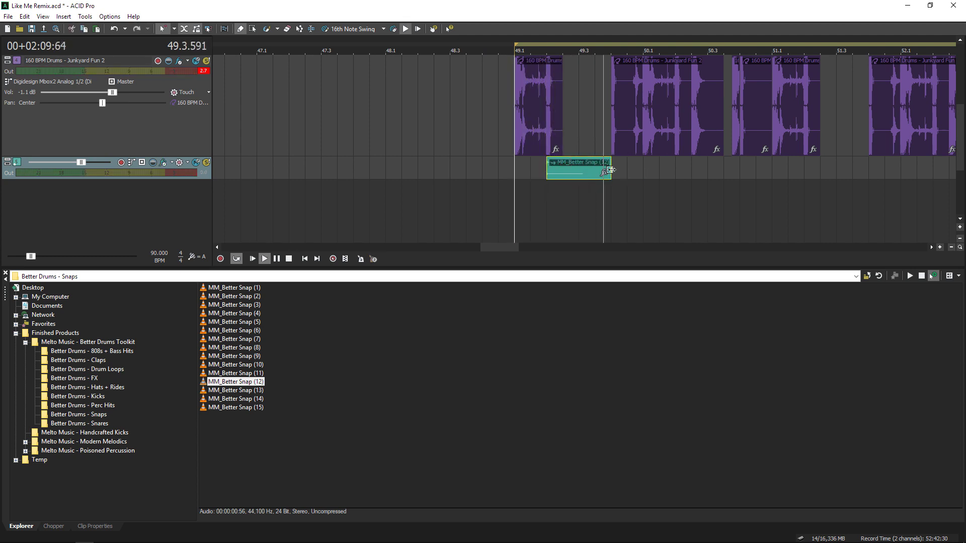
Repeat the snap event every two beats up to 53.4 and lower the snap track's volume while the loop plays.
key(ctrl+v)
key(ctrl+v)
key(ctrl+v)
key(ctrl+v)
key(ctrl+v)
key(ctrl+v)
key(ctrl+v)
key(ctrl+v)
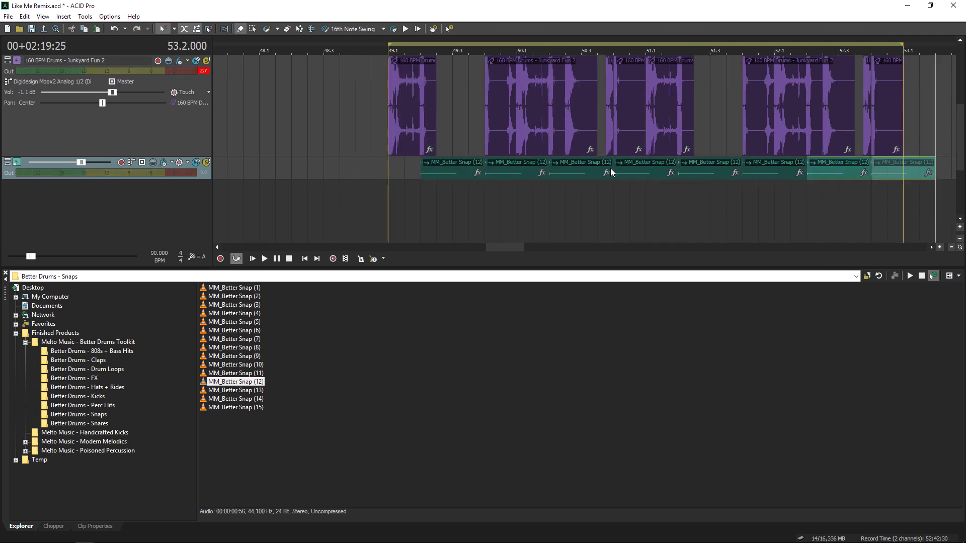
scroll(330, 189, down, 4)
key(space)
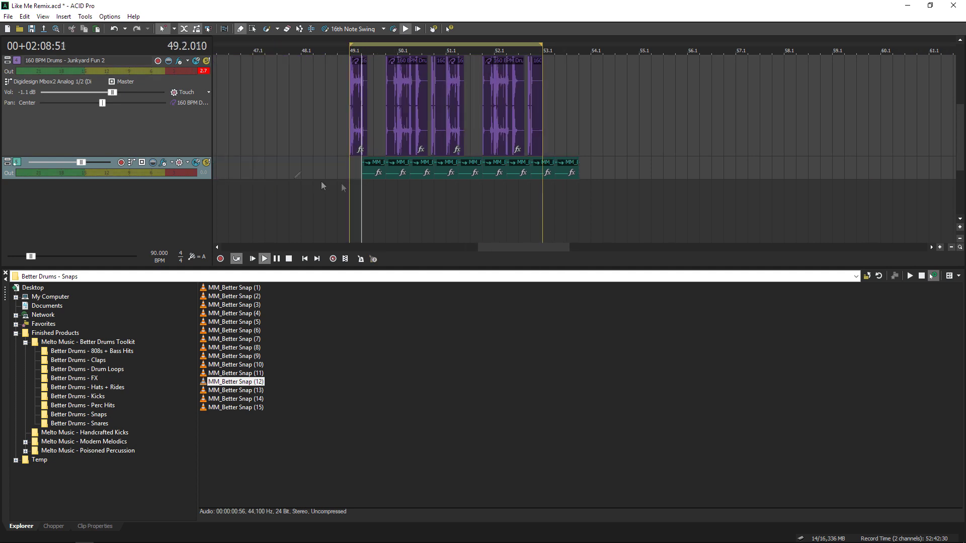
drag(85, 164, 76, 162)
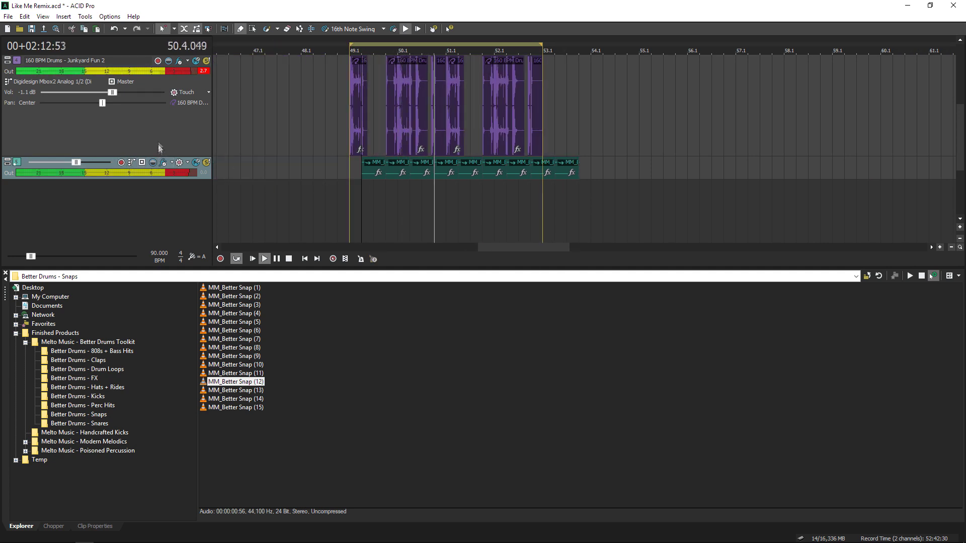
Stop playback and add the Little Plate reverb to the snap track's effect chain.
key(space)
click(164, 161)
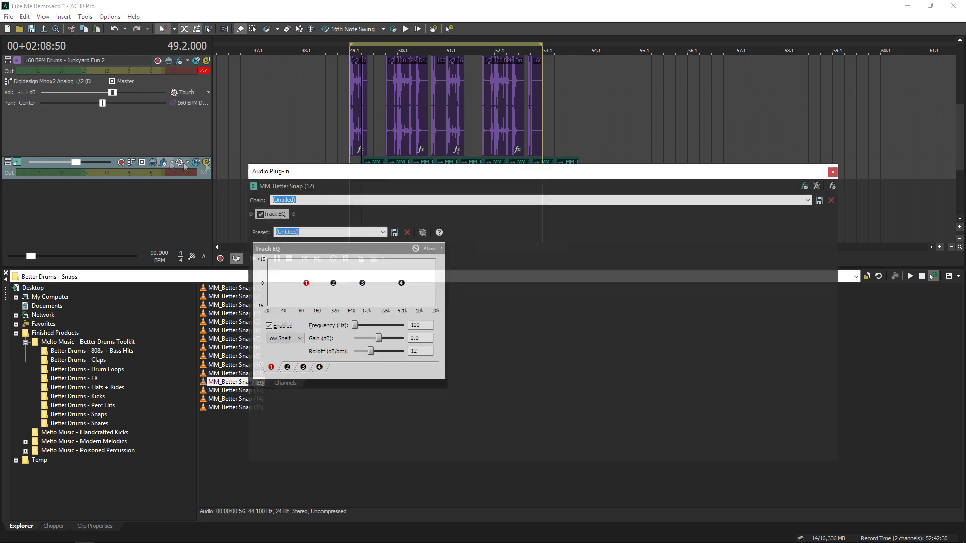
click(803, 185)
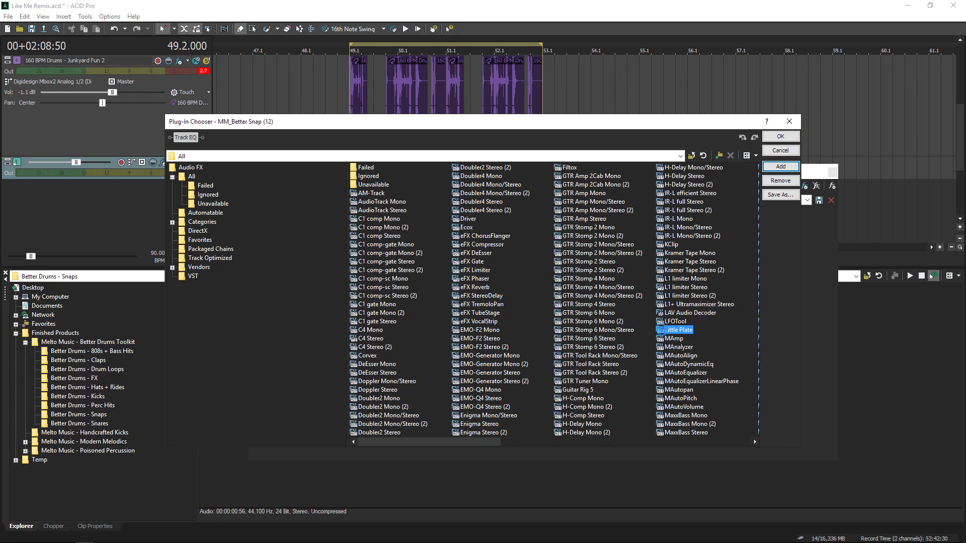
click(780, 136)
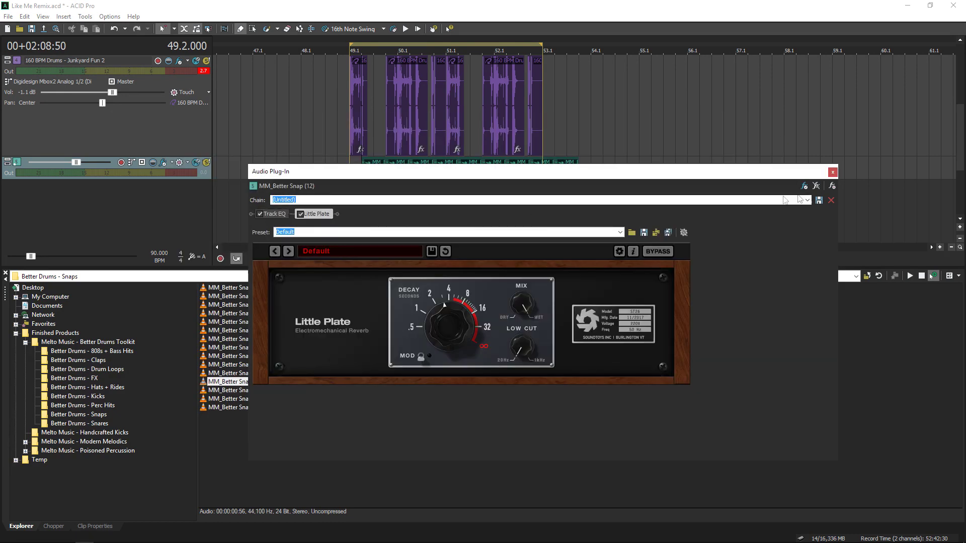
Set Little Plate's decay to about 2 seconds and reduce its mix while listening to the loop.
drag(453, 328, 438, 332)
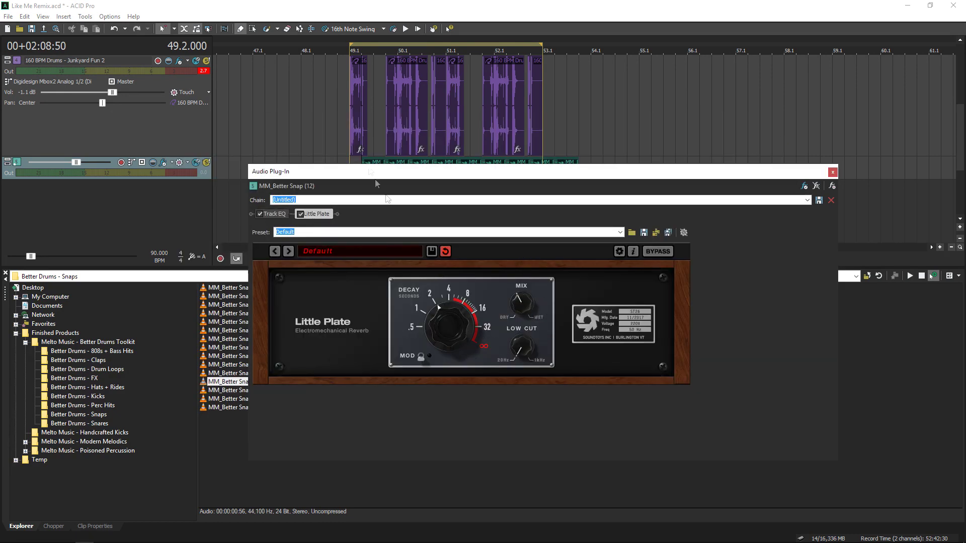
drag(367, 172, 364, 189)
click(357, 161)
key(space)
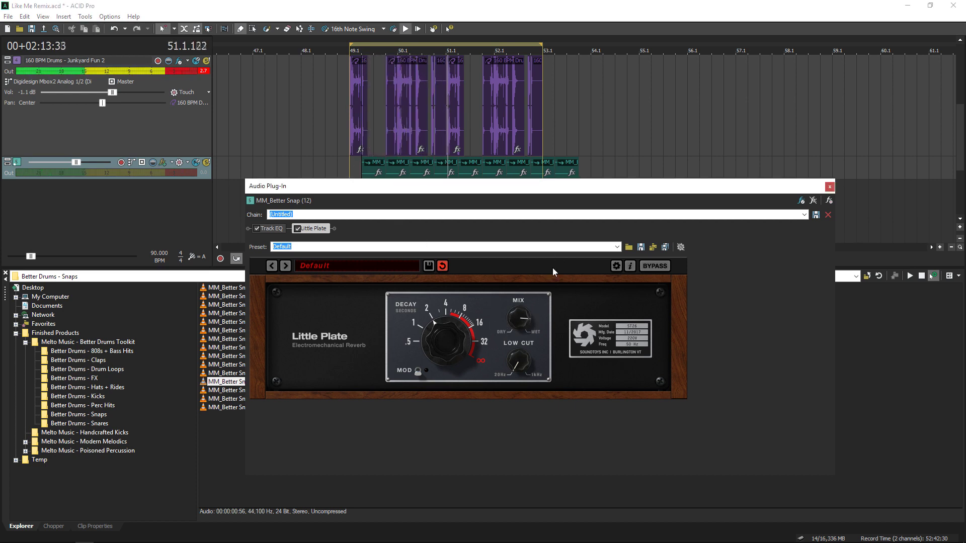
drag(546, 297, 544, 303)
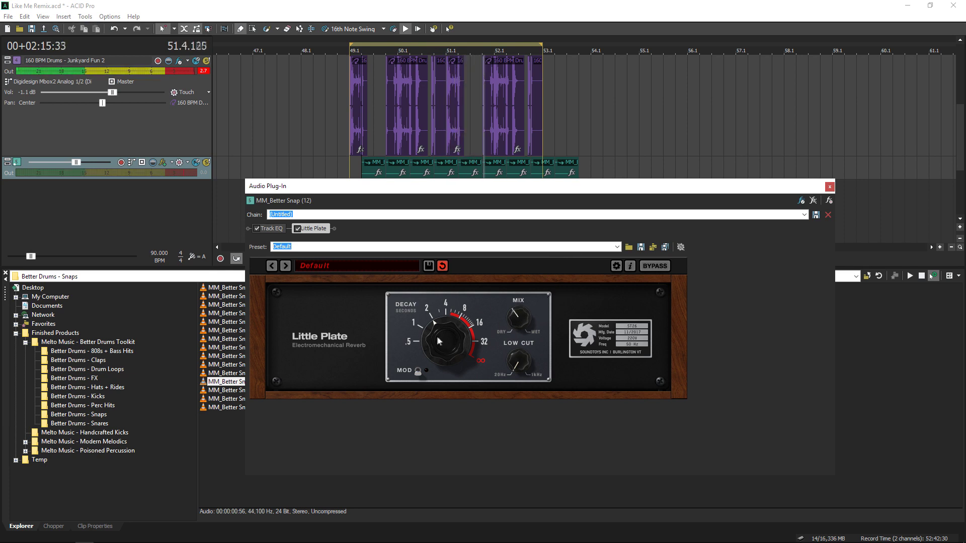
drag(436, 336, 440, 347)
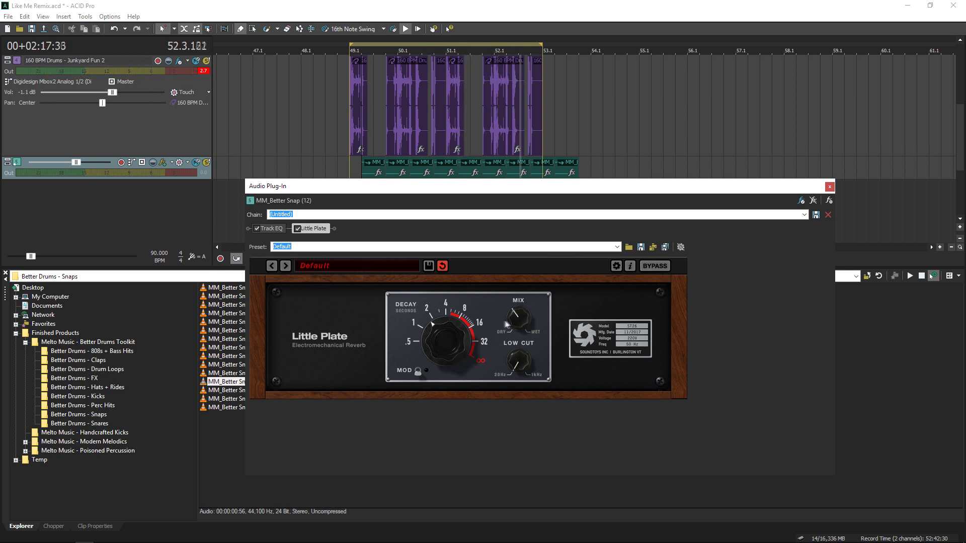
Lower the snap track's volume to -1.9 dB and unmute the chopped vocal track.
click(829, 186)
drag(76, 163, 71, 164)
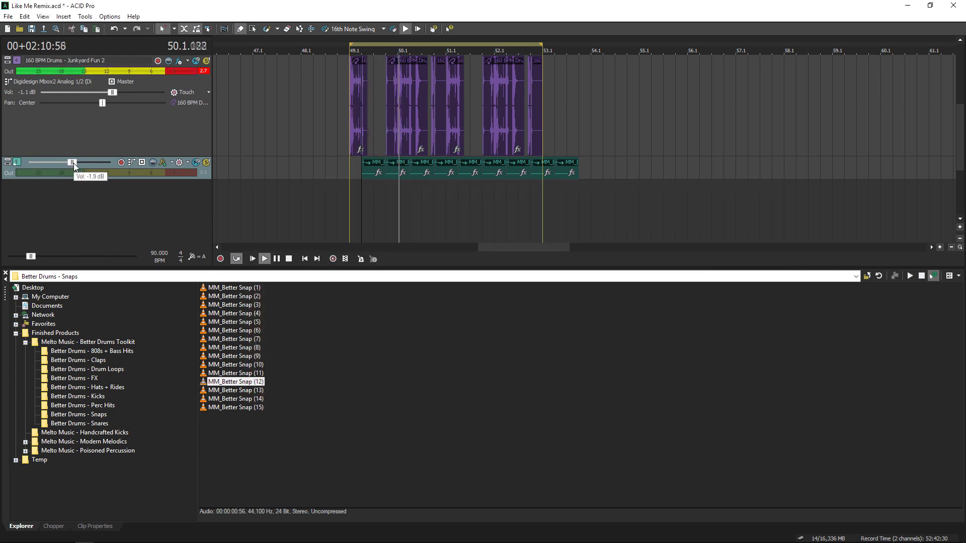
click(959, 240)
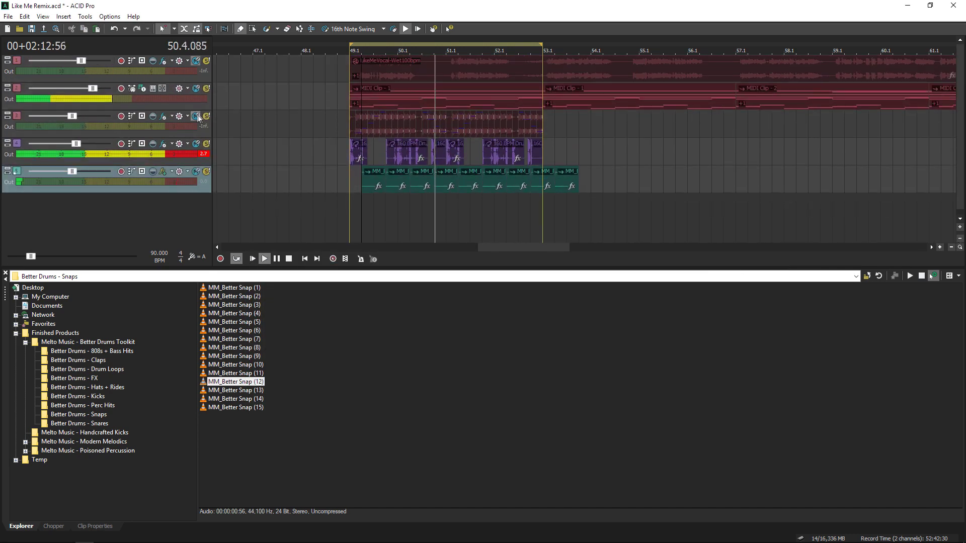
Stop playback and audition samples in the Better Drums - Perc Hits folder, settling on MM_Better Perc (45).
key(BackSpace)
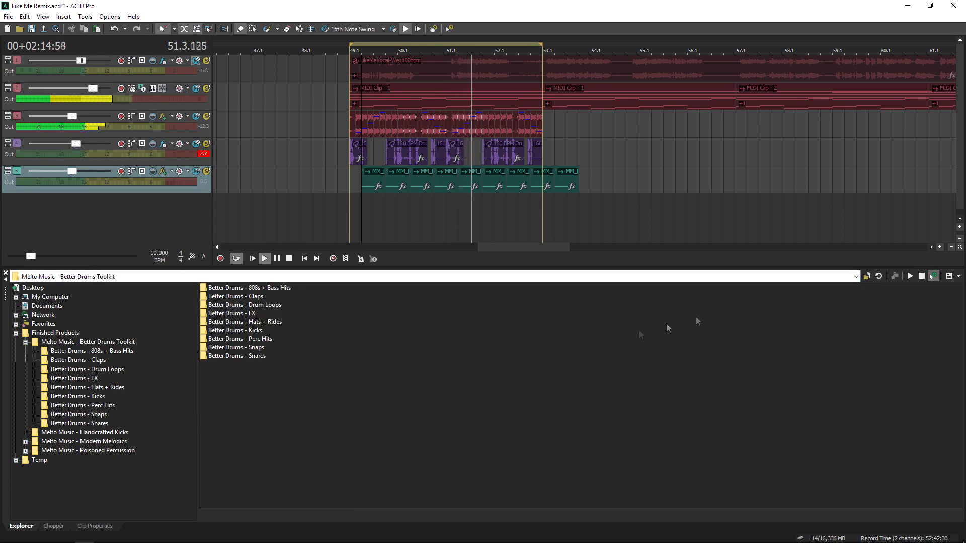
click(288, 259)
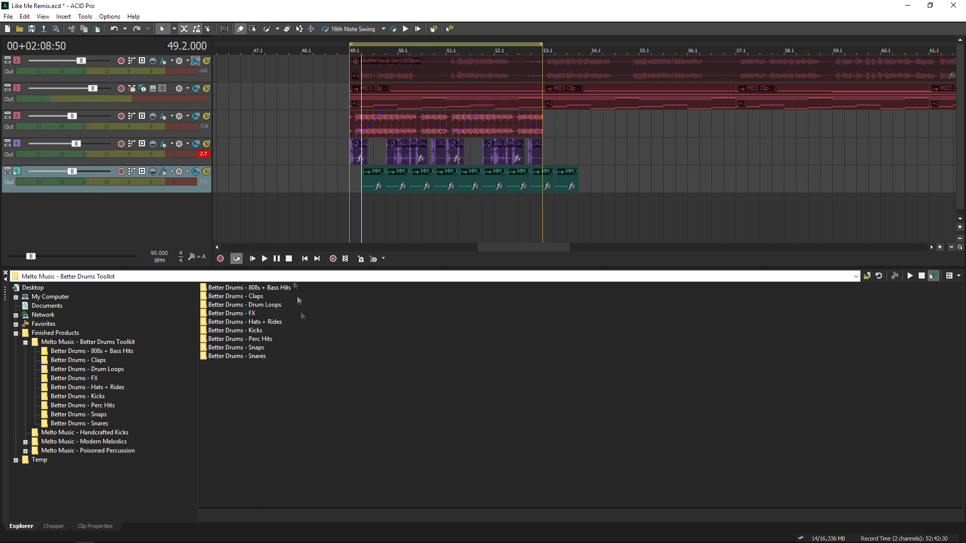
double_click(250, 340)
click(244, 305)
click(242, 322)
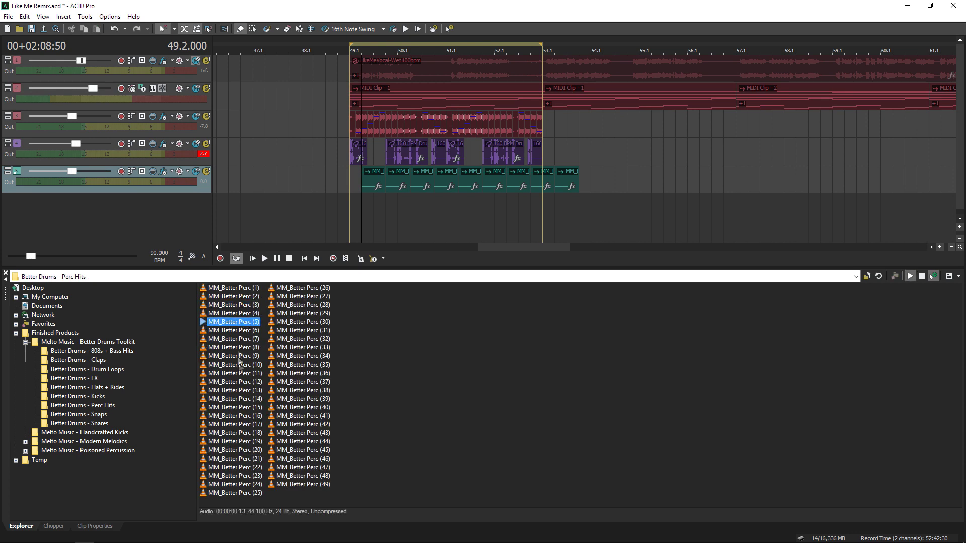
click(238, 373)
click(235, 398)
click(234, 417)
click(236, 450)
click(236, 467)
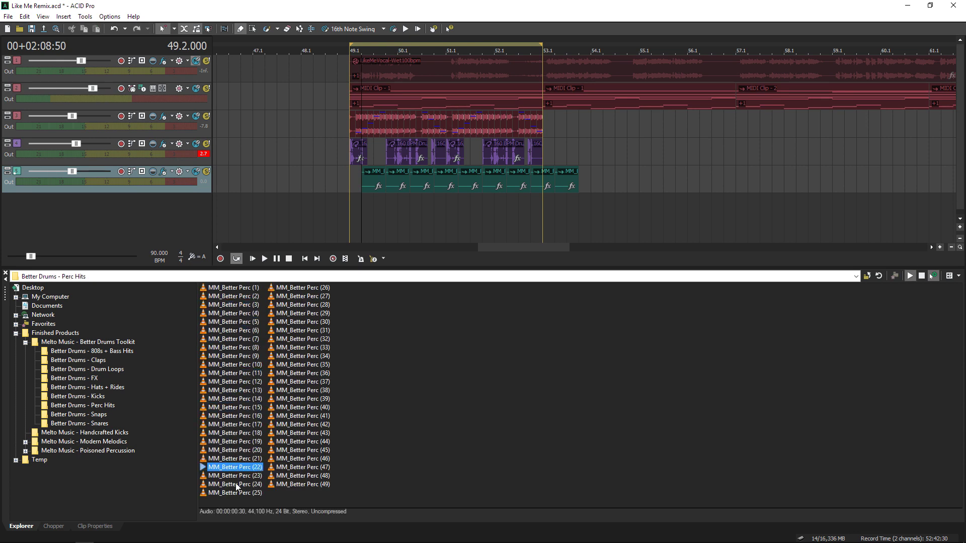
click(235, 484)
click(236, 492)
click(240, 476)
click(297, 484)
click(296, 467)
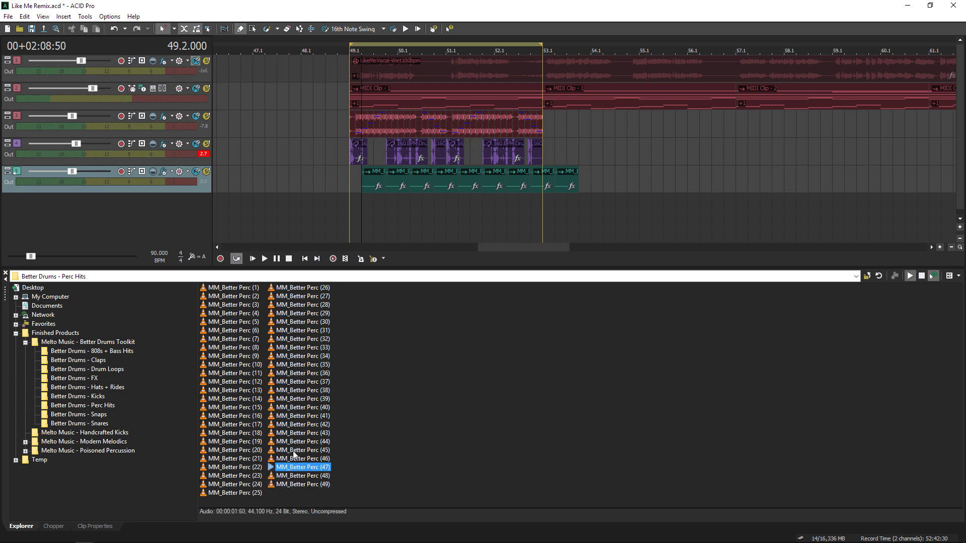
click(294, 452)
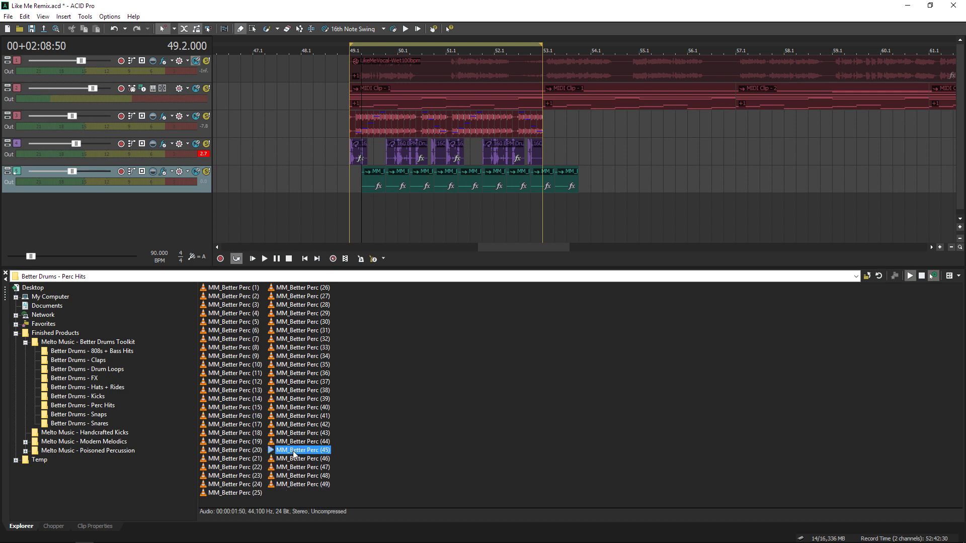
Add MM_Better Perc (45) on a new track and paint one hit halfway through beat 50.4.
double_click(322, 452)
click(413, 205)
key(space)
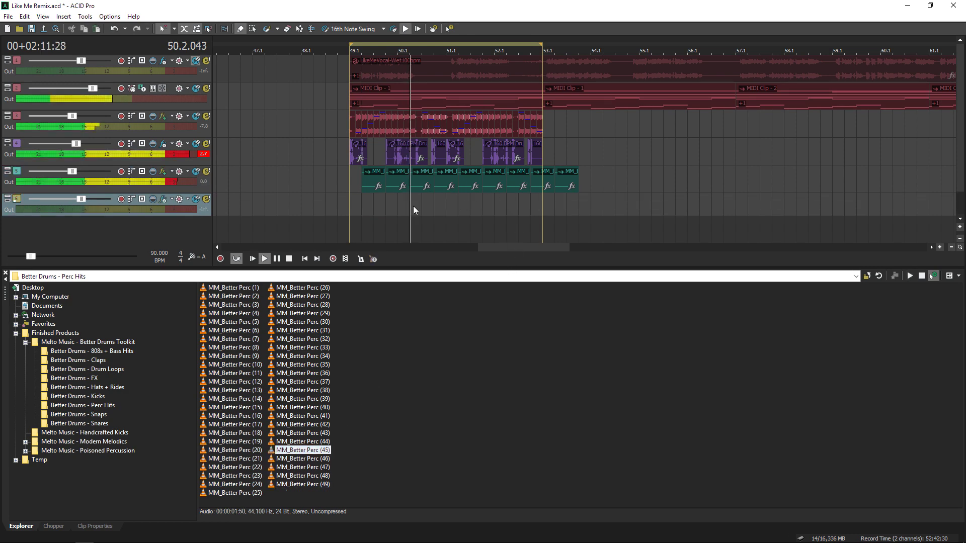
scroll(513, 209, up, 2)
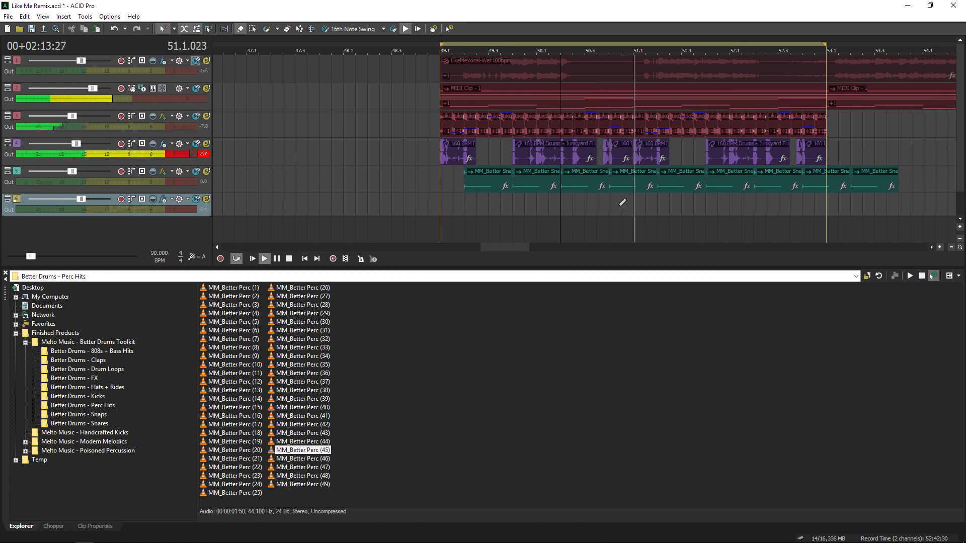
key(space)
click(622, 202)
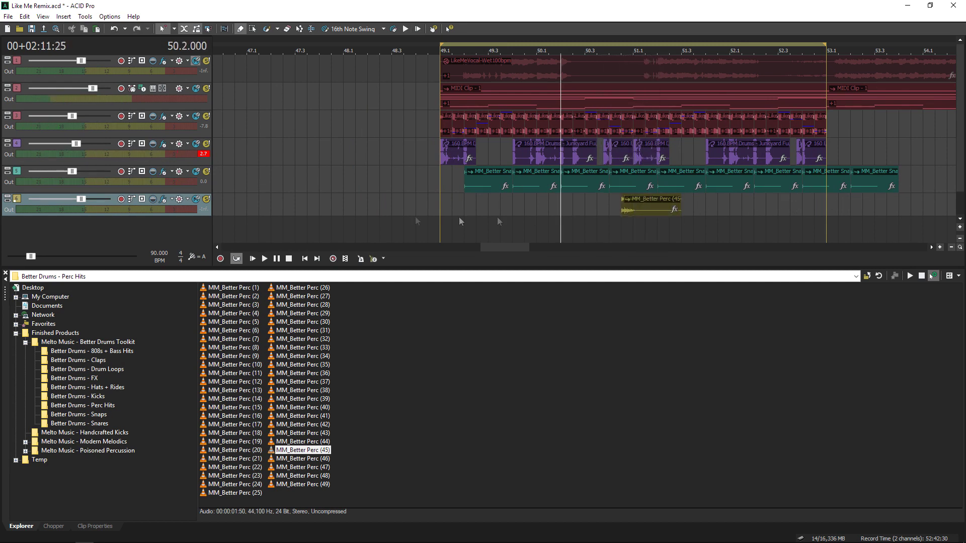
Lower the percussion track's volume during playback and place a second hit halfway through beat 52.4.
key(space)
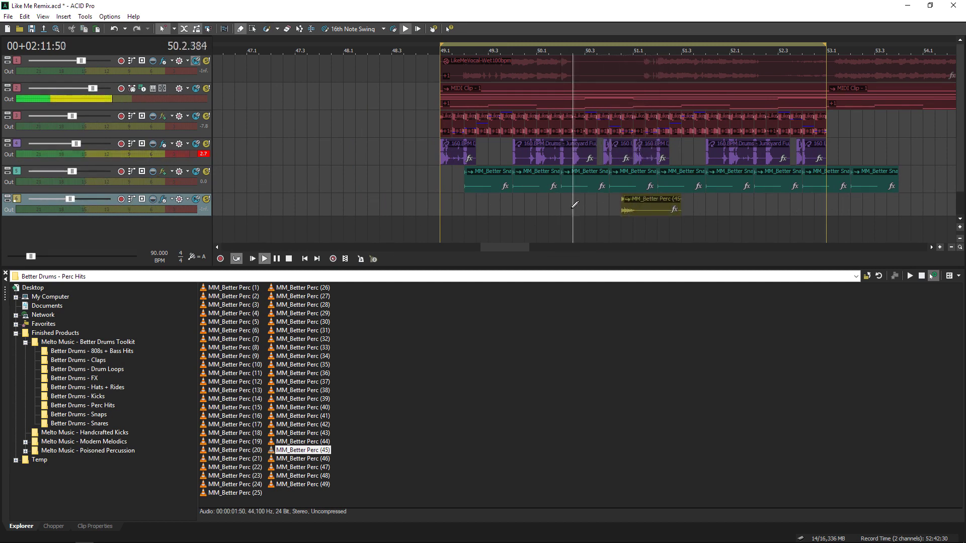
click(656, 210)
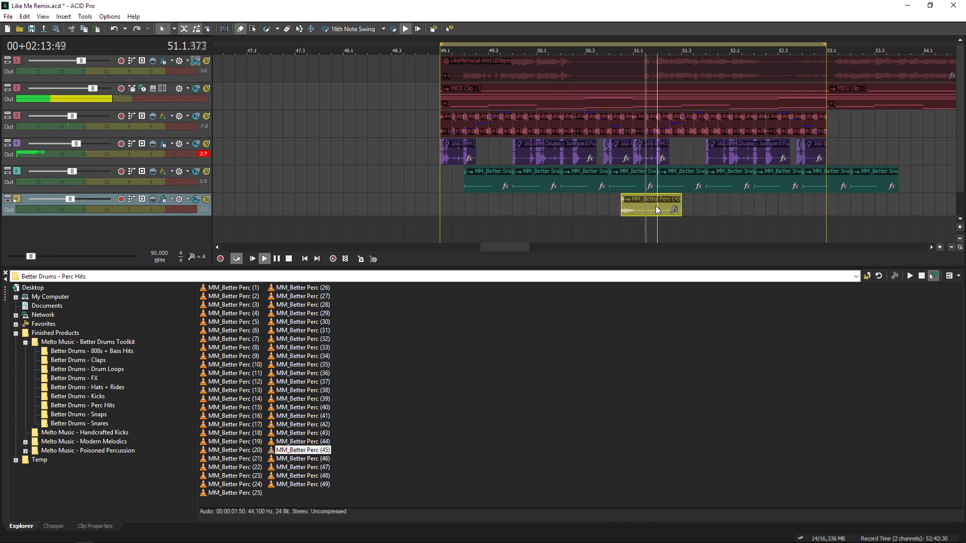
click(816, 207)
click(452, 200)
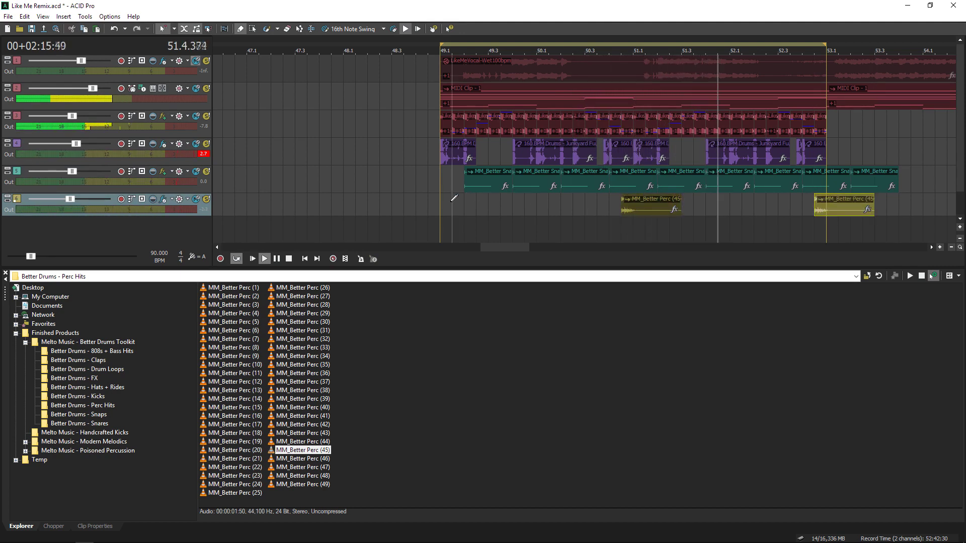
click(252, 29)
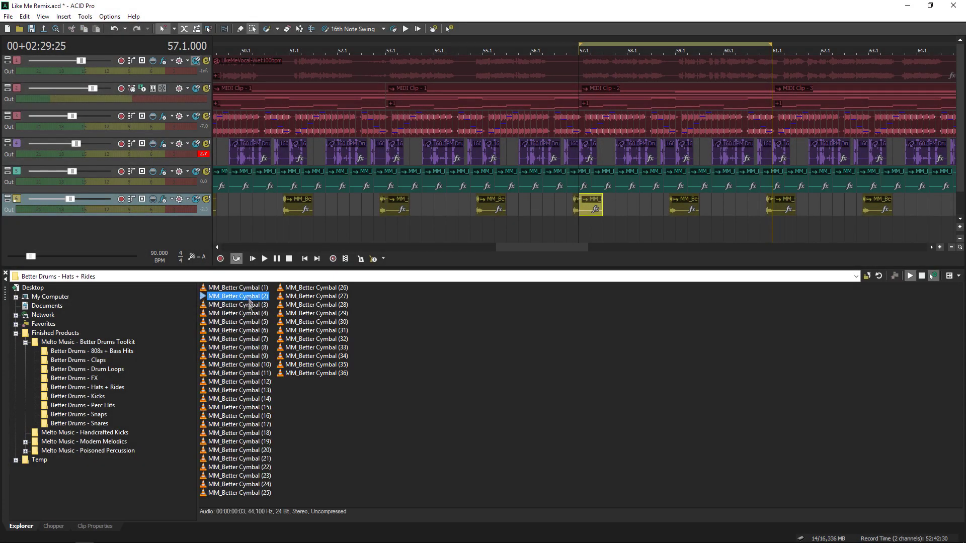
Audition cymbals in the Better Drums - Hats + Rides folder, adding MM_Better Cymbal (4) as a trial track and deleting it.
click(250, 322)
click(250, 347)
click(250, 373)
click(257, 407)
click(267, 434)
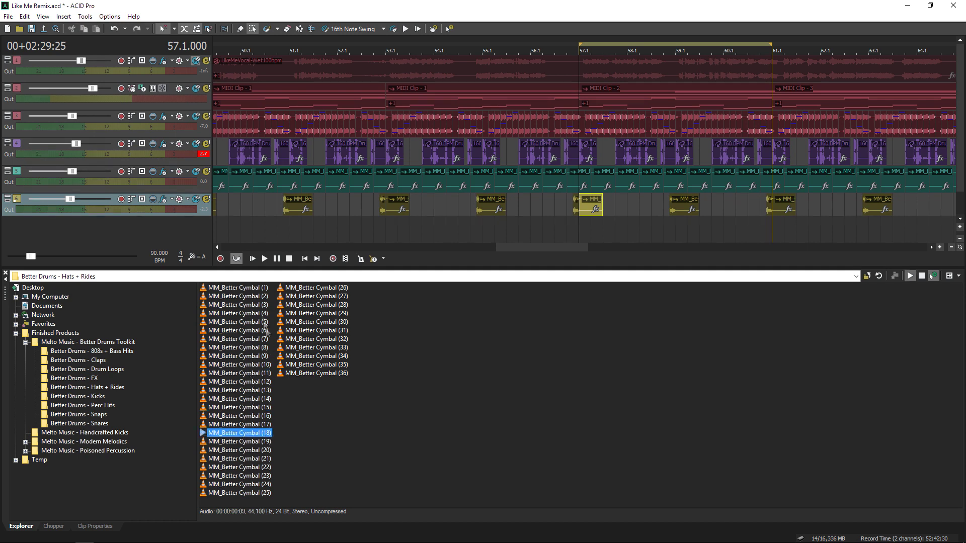
double_click(256, 313)
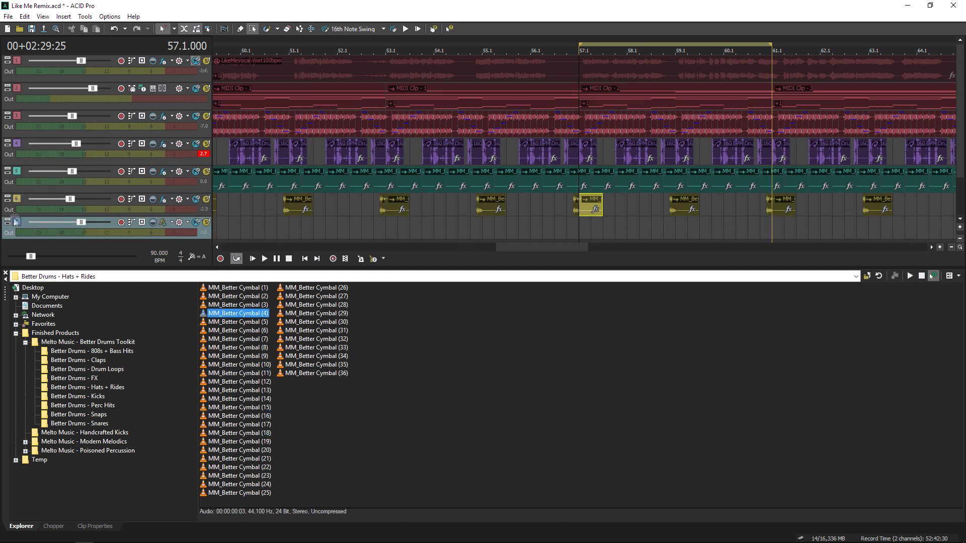
key(Delete)
Add MM_Better Cymbal (3) on a new track and enlarge the timeline area by shrinking the file browser.
click(251, 305)
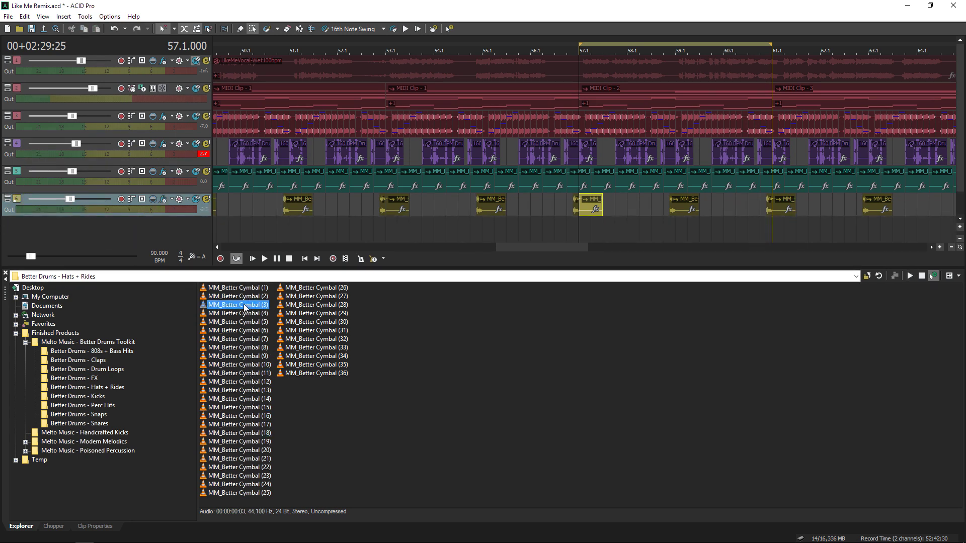
double_click(245, 304)
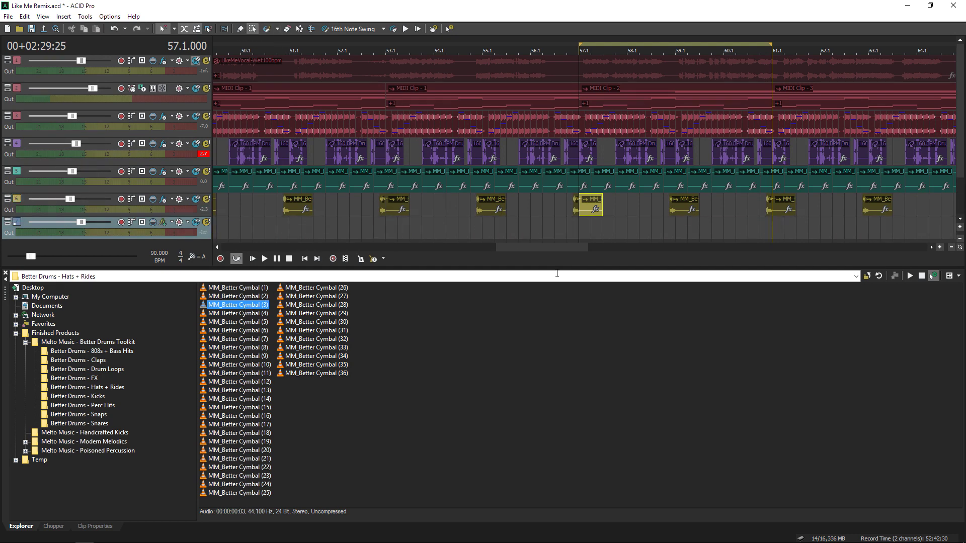
drag(559, 267, 564, 407)
click(630, 233)
scroll(629, 234, up, 2)
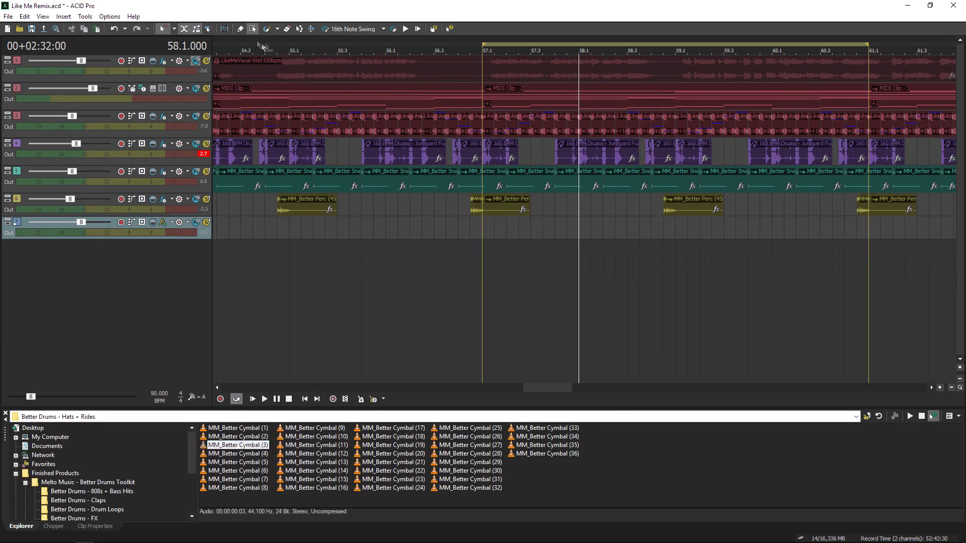
Try drawing single MM_Better Cymbal (3) hits around beats 57.3 and 57.4 on the cymbal track, and delete them all.
click(557, 226)
scroll(553, 230, up, 2)
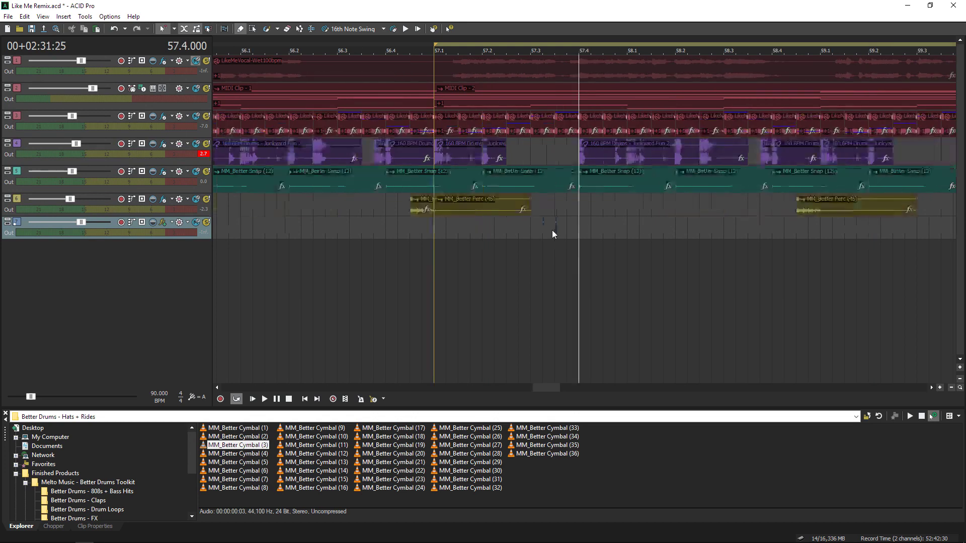
click(679, 229)
key(Delete)
click(631, 227)
key(Delete)
click(582, 228)
key(Delete)
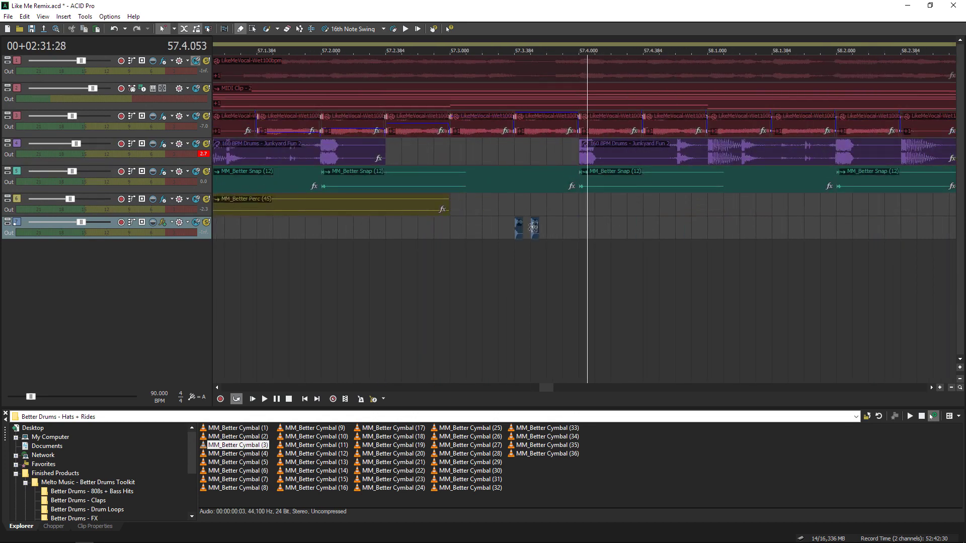
click(532, 227)
click(516, 231)
key(Delete)
Try painting continuous runs of cymbal hits with the Paint tool, one from 57.1 and a denser one around 57.3.384, undoing both.
scroll(503, 225, down, 2)
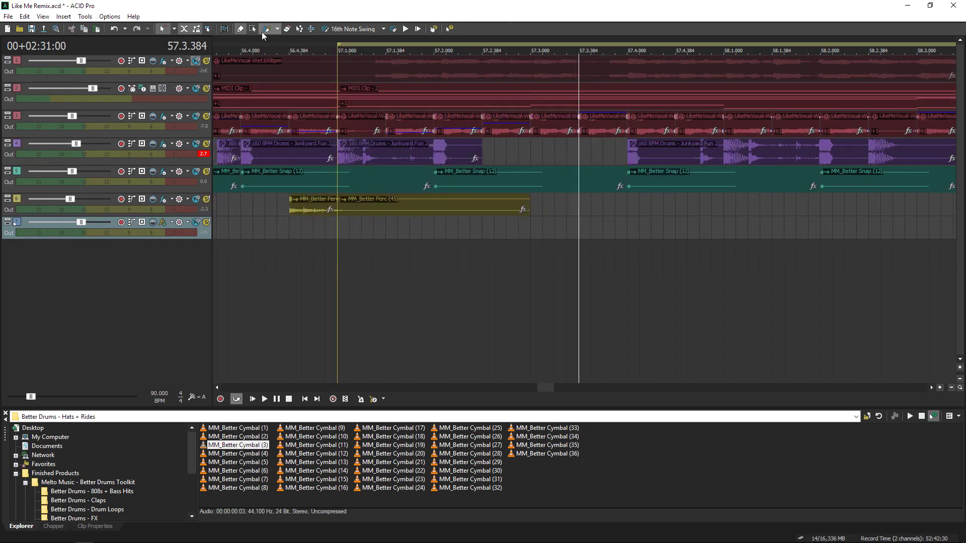
drag(343, 227, 757, 228)
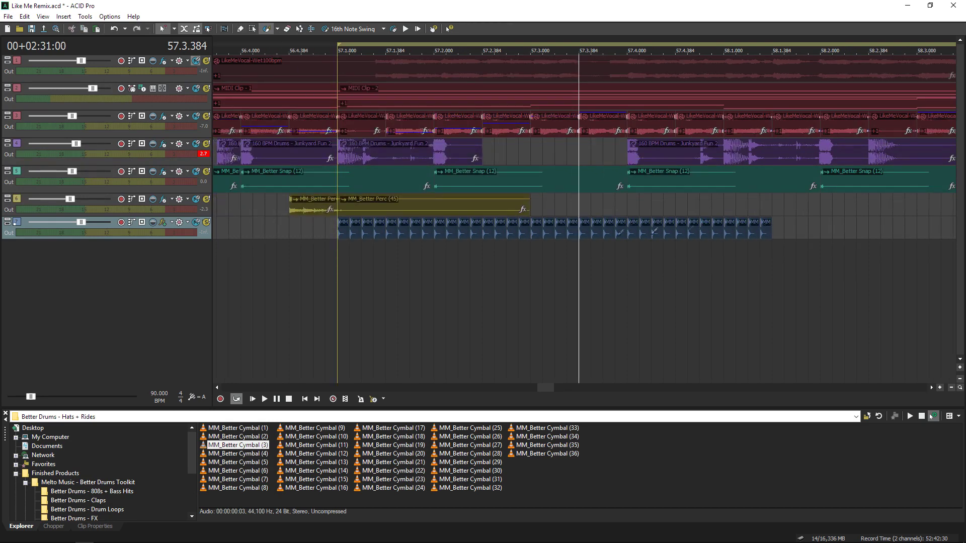
key(ctrl+z)
scroll(500, 255, up, 5)
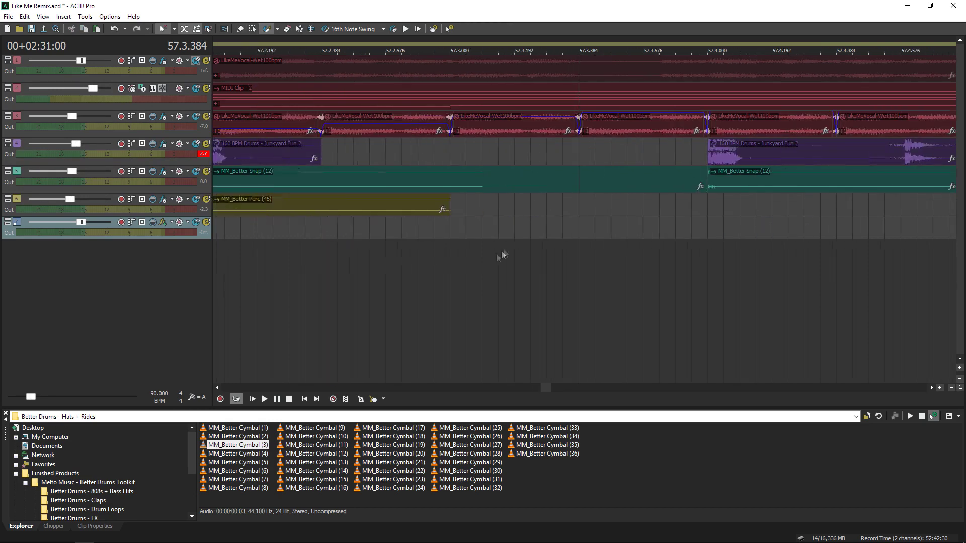
drag(517, 222, 800, 222)
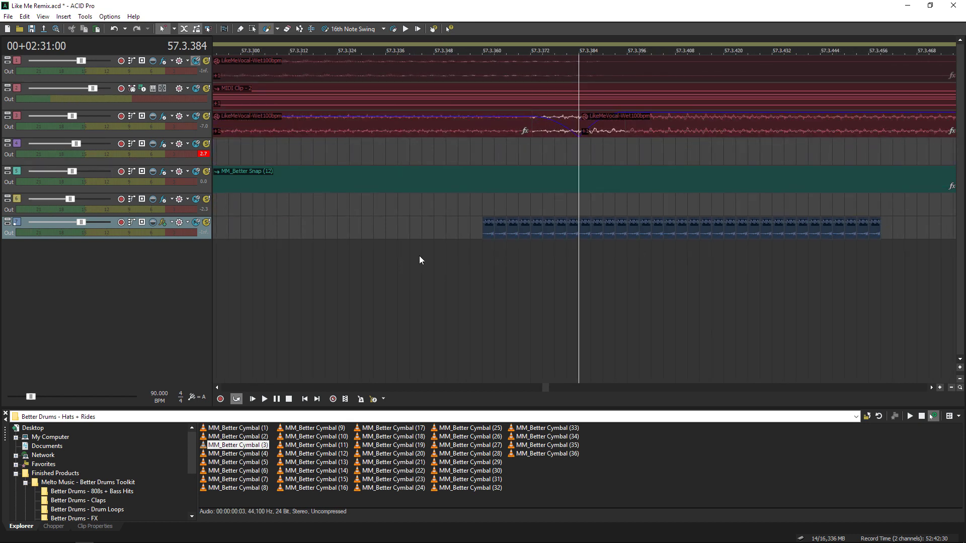
scroll(421, 260, down, 5)
key(ctrl+z)
Try another painted run of cymbal hits at a coarser grid spacing, audition it and undo it.
scroll(514, 255, down, 3)
drag(493, 223, 644, 224)
click(457, 257)
key(space)
key(ctrl+z)
key(space)
Try a run of cymbal hits painted from beat 57.1 to 57.3, listen to it with the mix and undo it.
scroll(674, 228, down, 2)
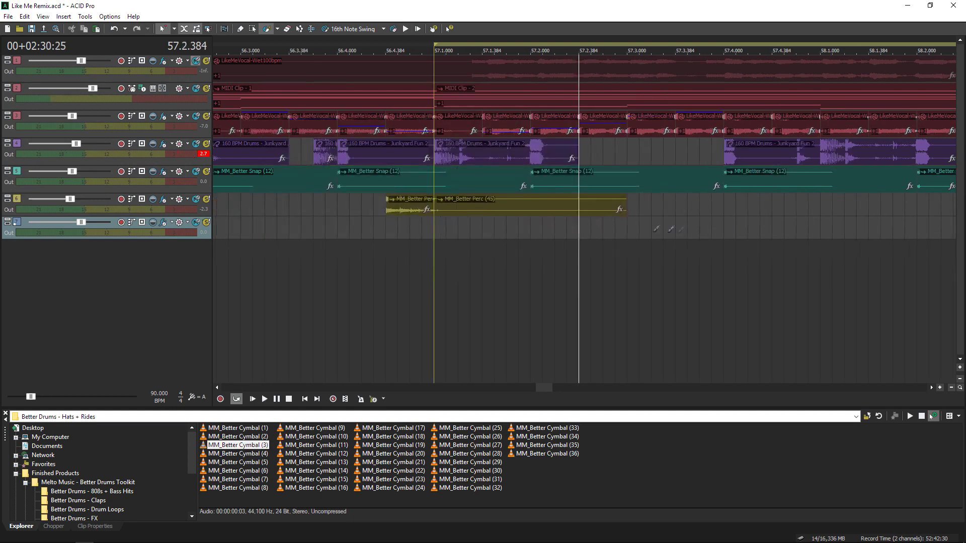
drag(517, 227, 657, 229)
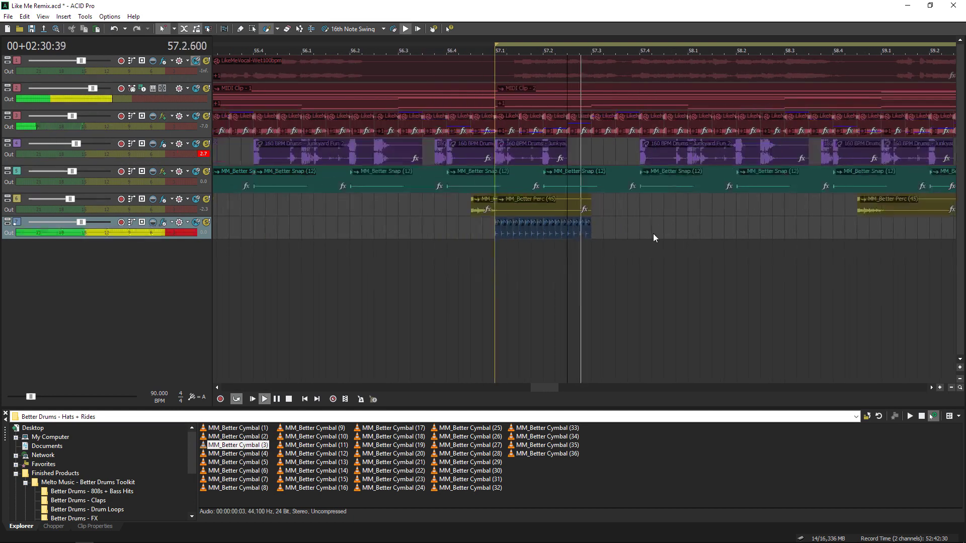
drag(654, 238, 773, 226)
key(space)
key(ctrl+z)
key(ctrl+z)
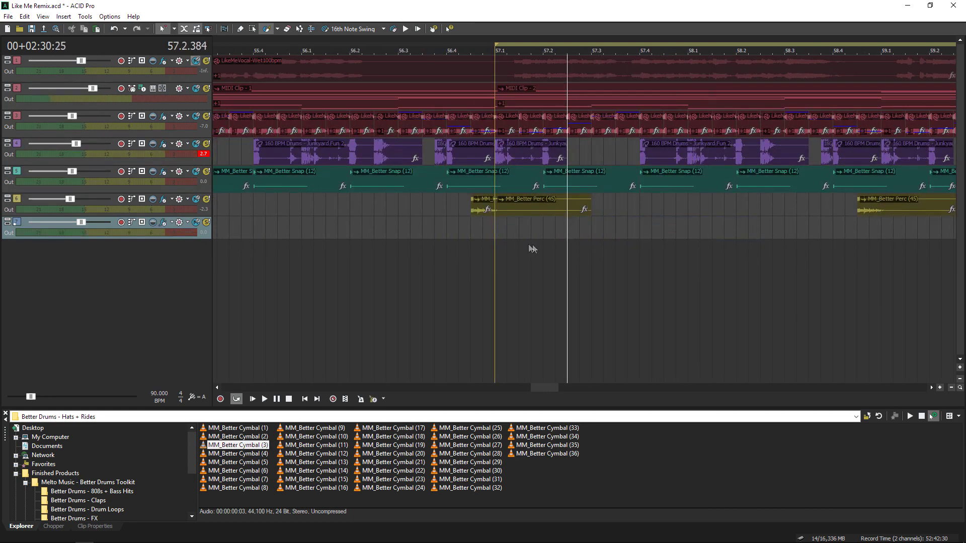
Paint a short run of MM_Better Cymbal (3) hits starting at 57.1.000 on the cymbal track.
scroll(523, 248, up, 3)
scroll(383, 230, up, 2)
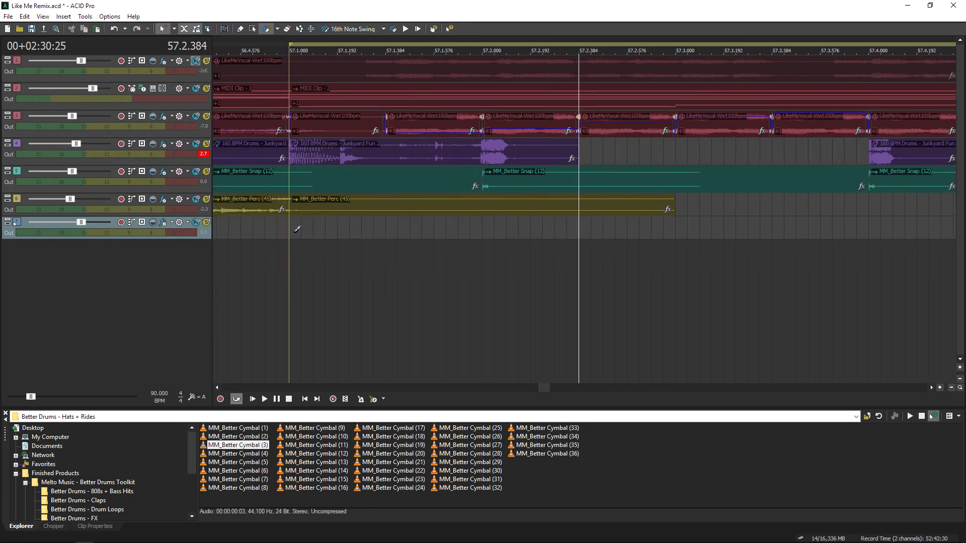
scroll(368, 225, down, 1)
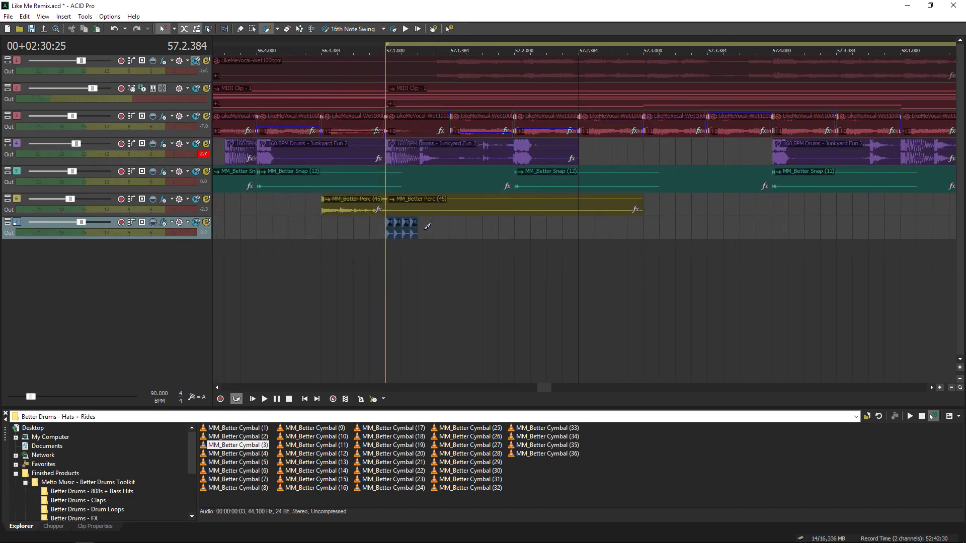